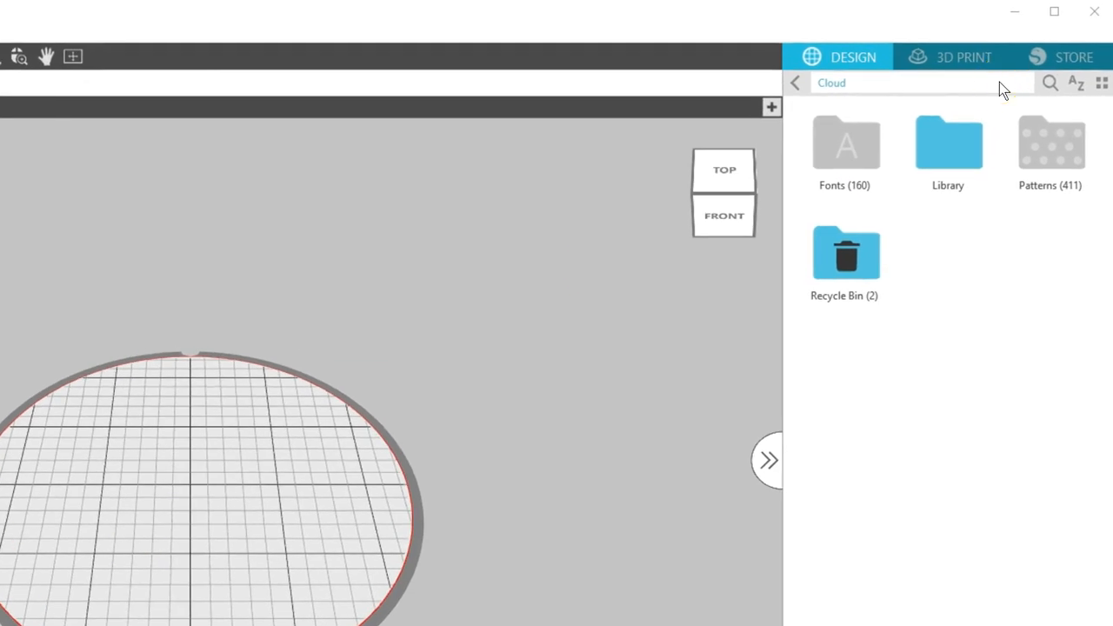
- Open the cloud Library and view its folders as a list and as thumbnails again
left_click(963, 145)
left_click(970, 153)
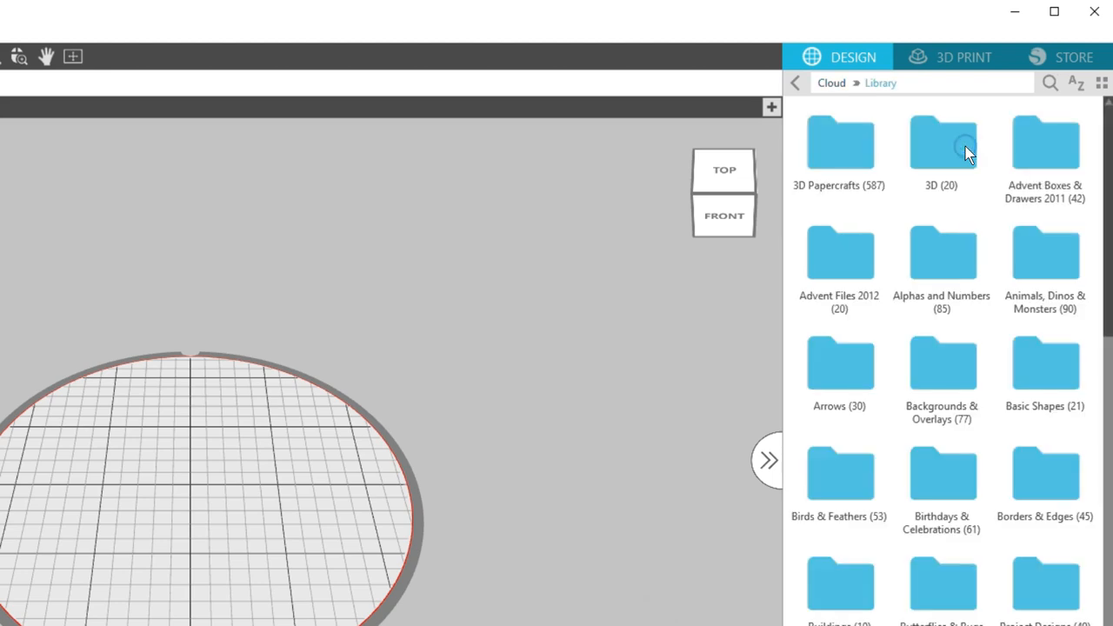
left_click(996, 143)
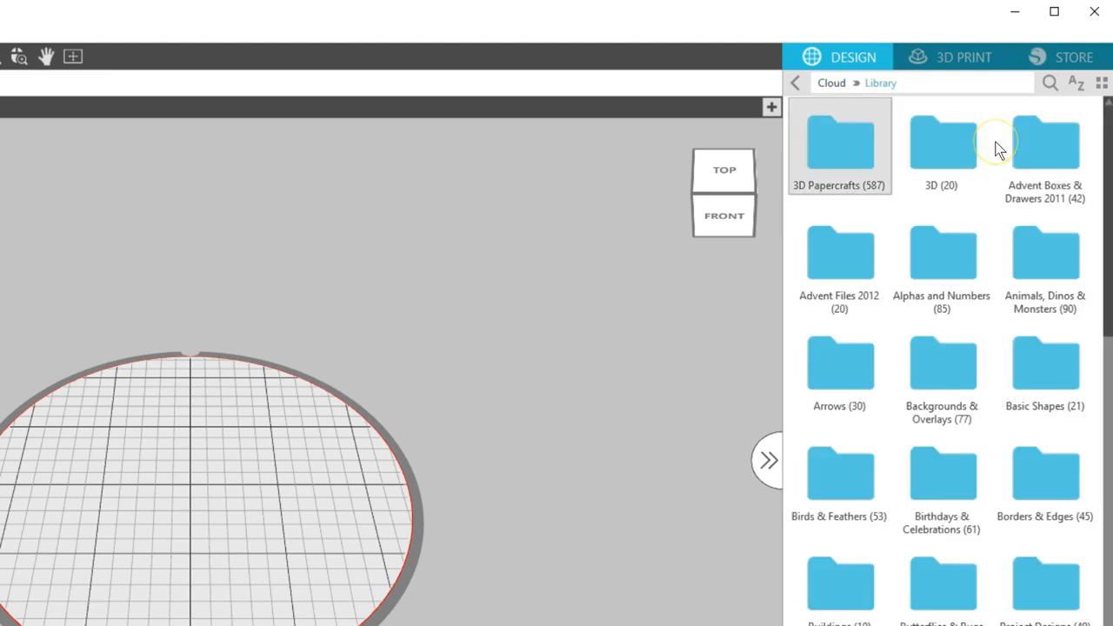
left_click(1101, 82)
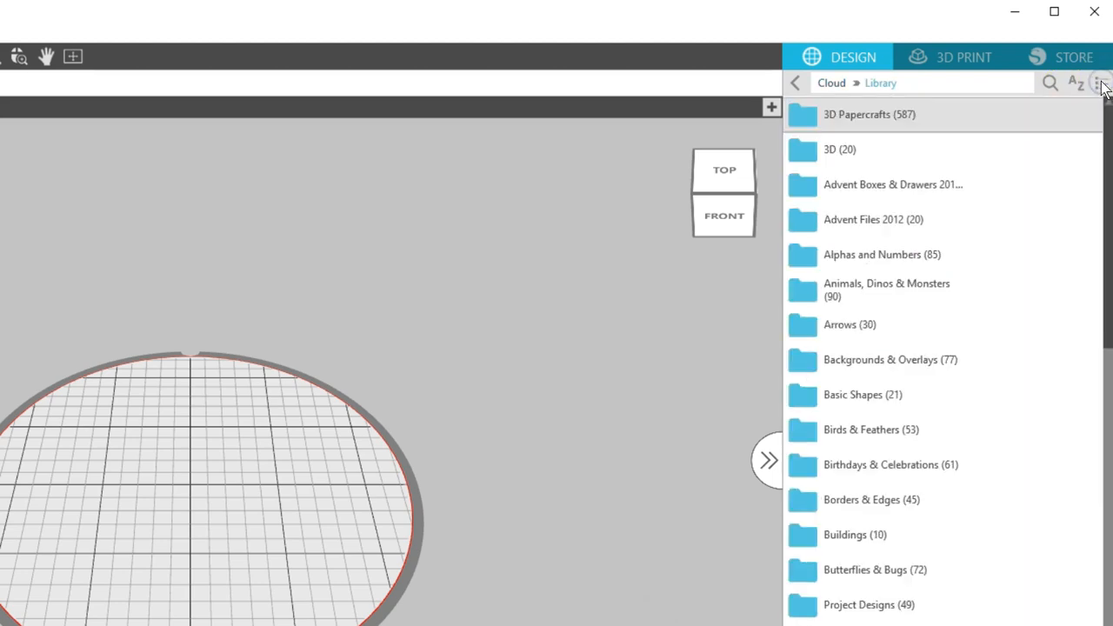
left_click(1101, 82)
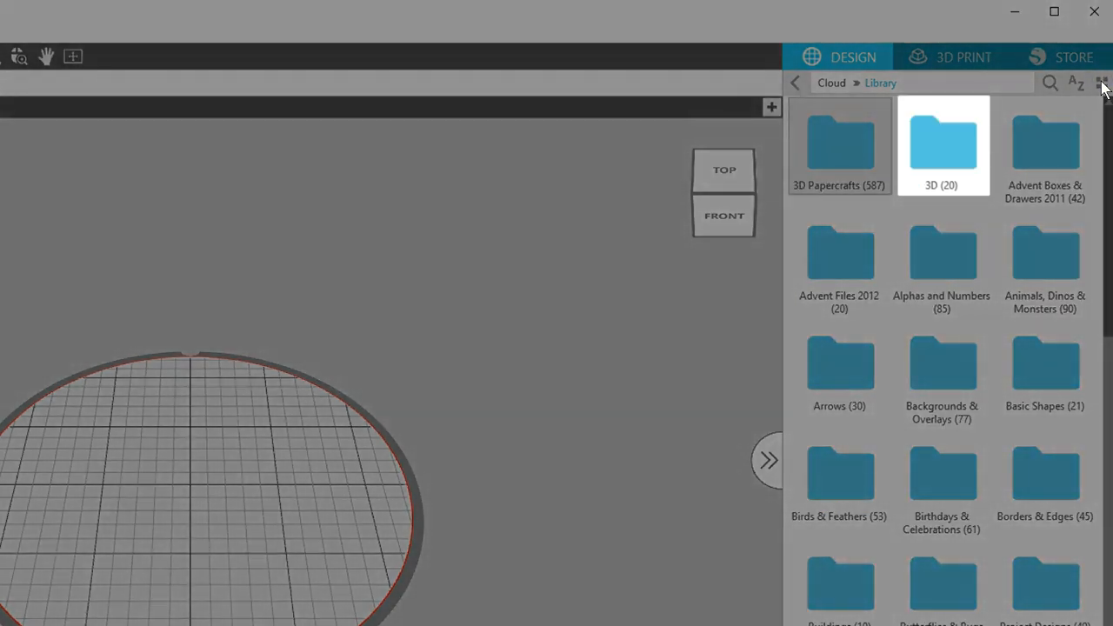
- Browse the library's 3D folder and the Alta folder inside Free with Machine, returning to the main Library
left_click(954, 151)
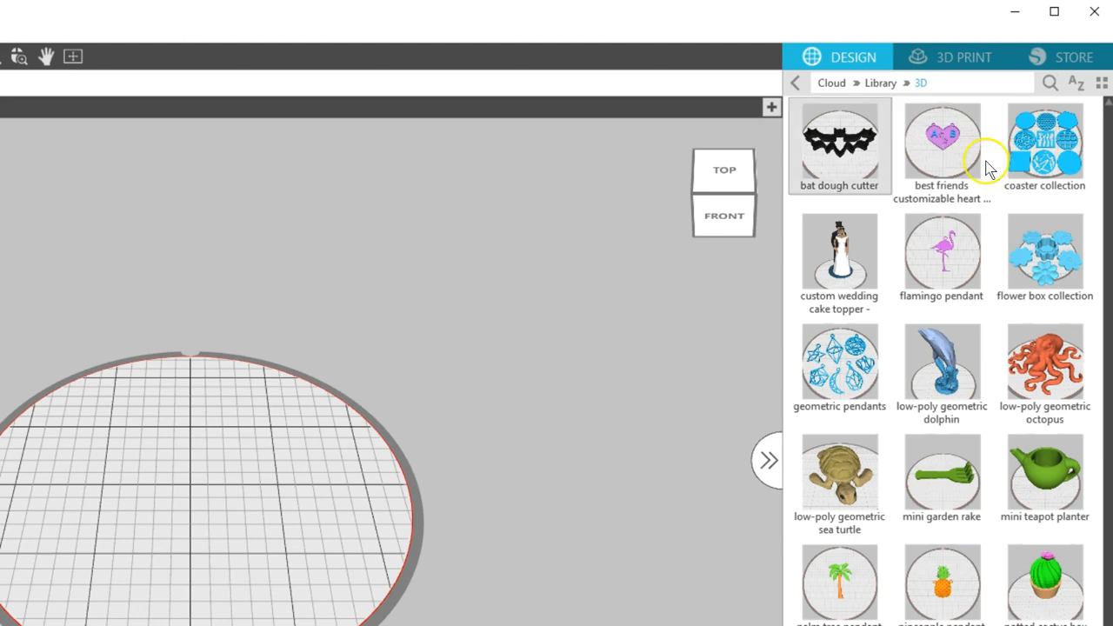
left_click(795, 83)
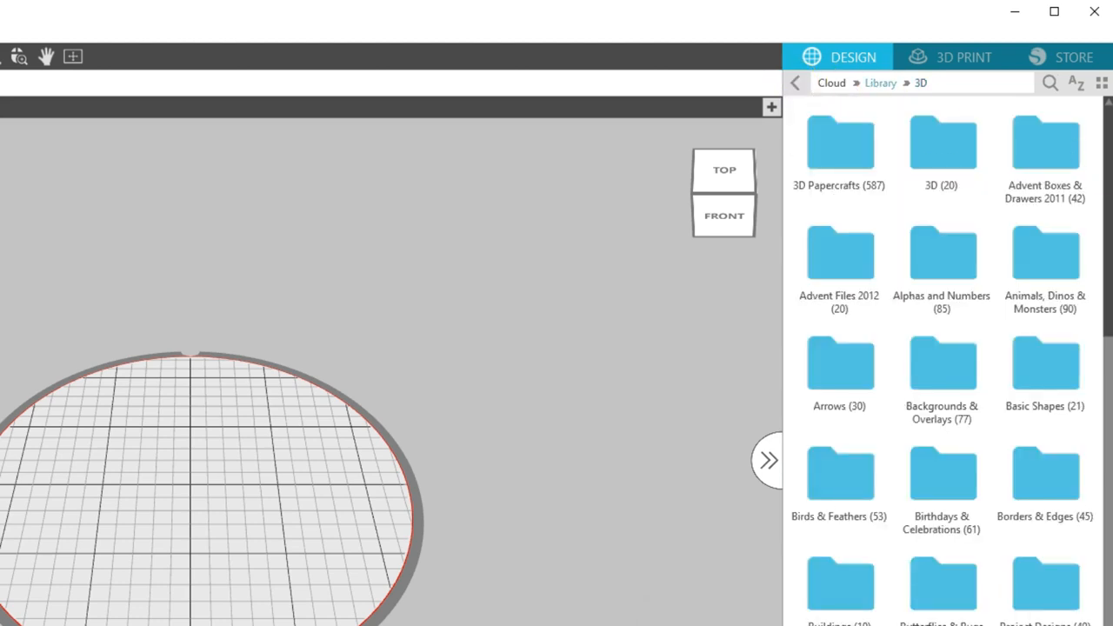
scroll(1101, 165, "down", 5)
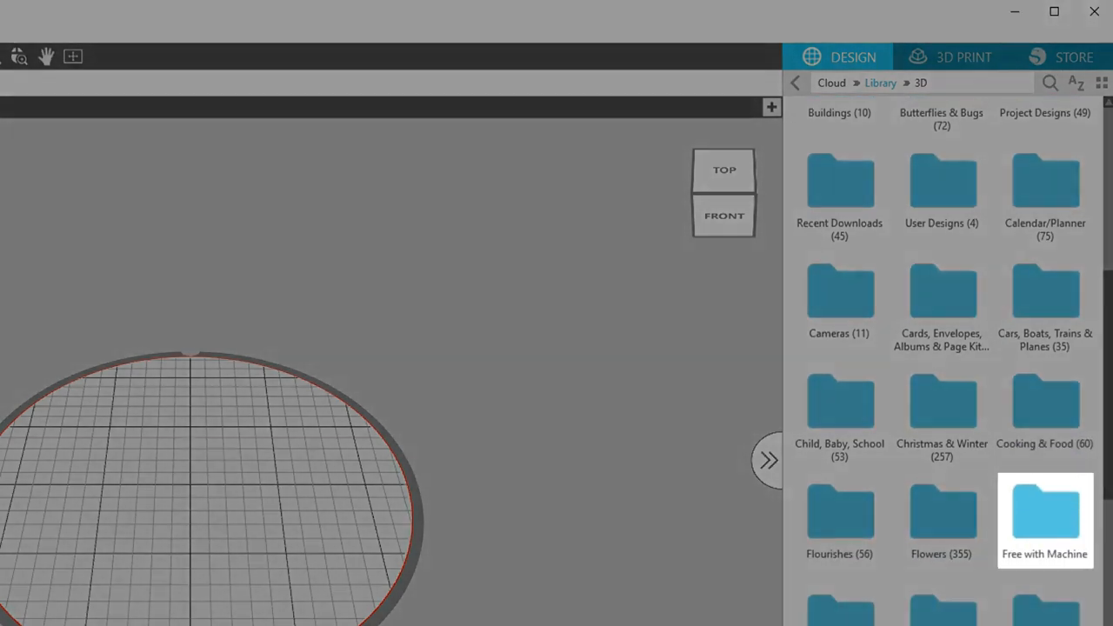
left_click(1049, 522)
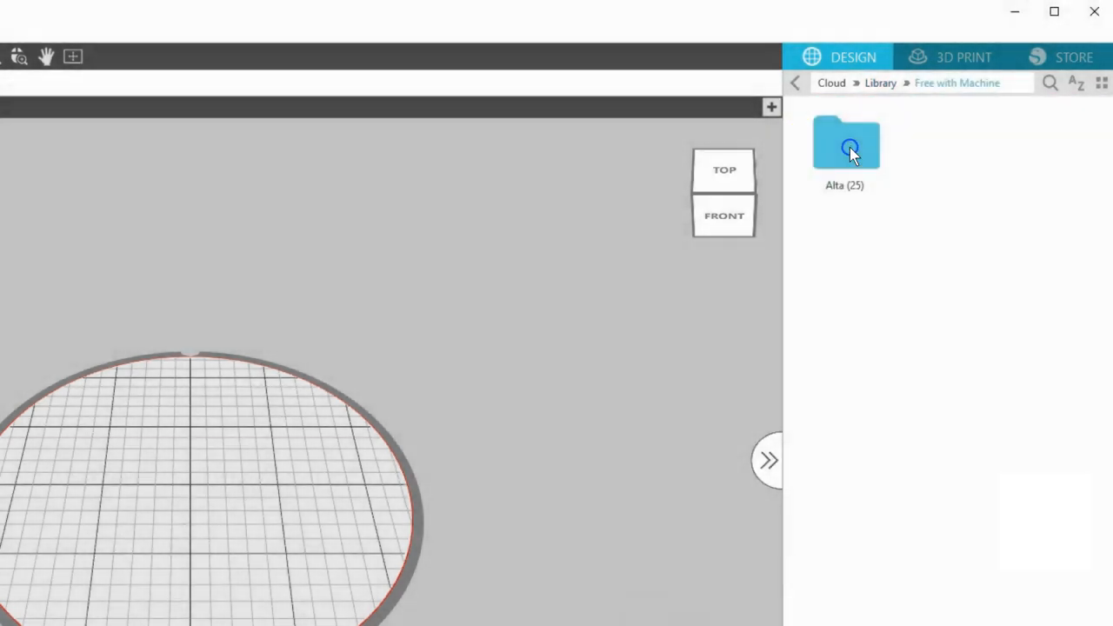
left_click(887, 139)
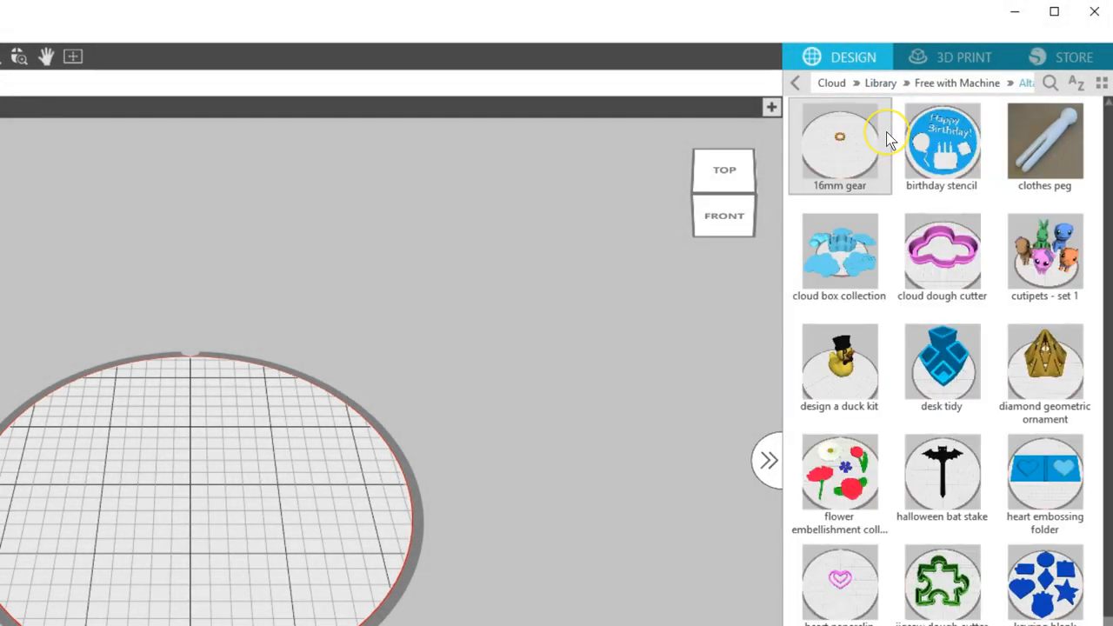
left_click(881, 84)
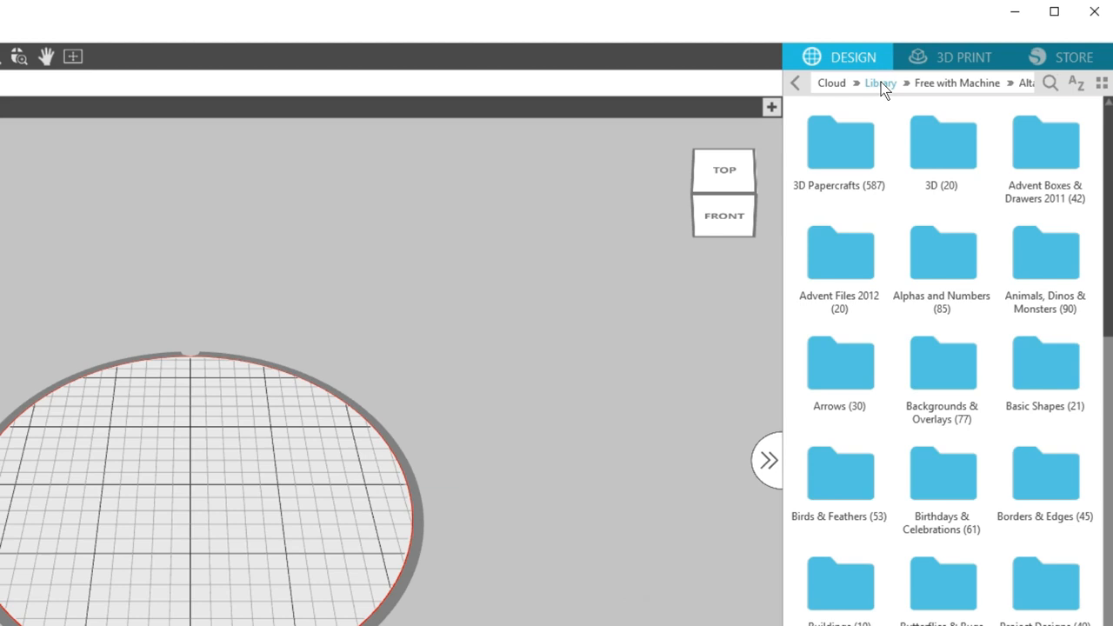
- Import the black outlined flower design from the library's Flowers folder as an extrusion
left_click_drag(1107, 121, 1109, 250)
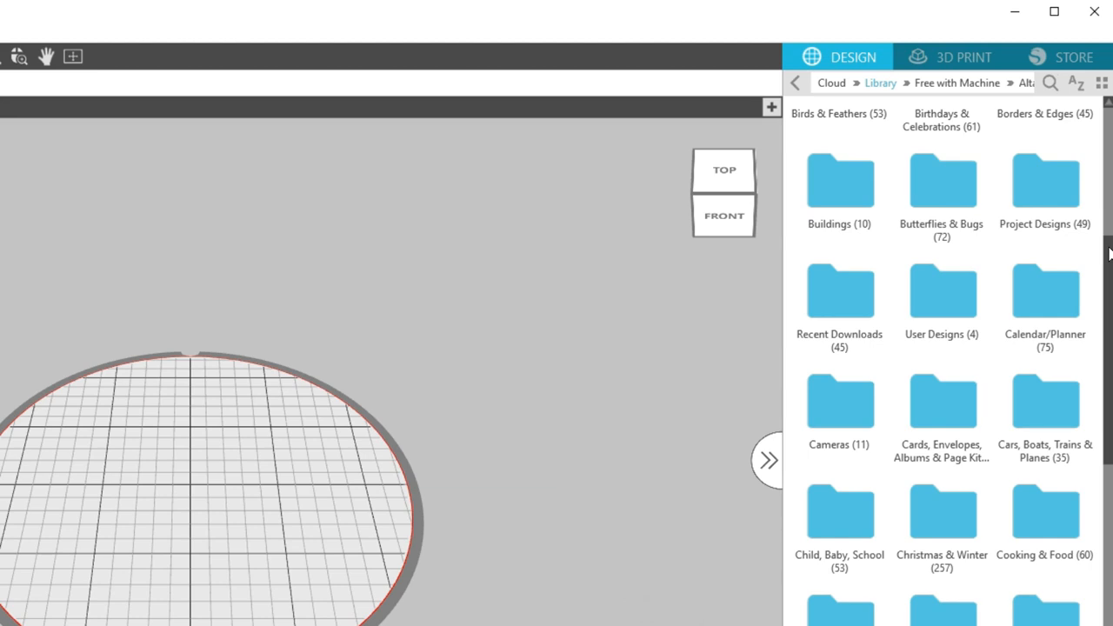
left_click(956, 616)
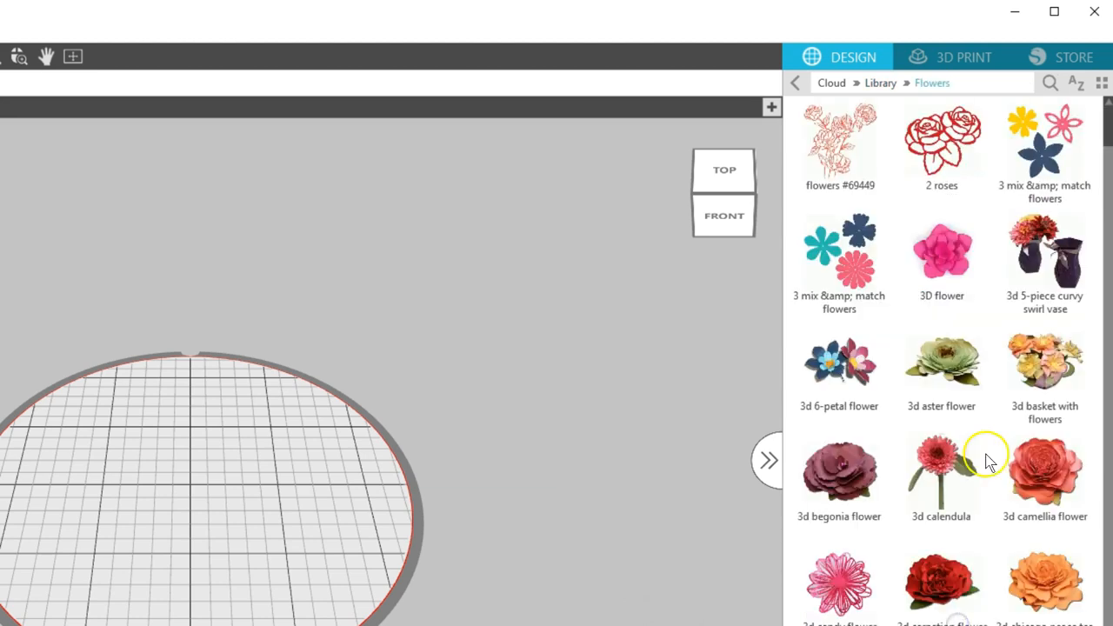
left_click_drag(1108, 117, 1045, 496)
left_click(1050, 83)
left_click(842, 416)
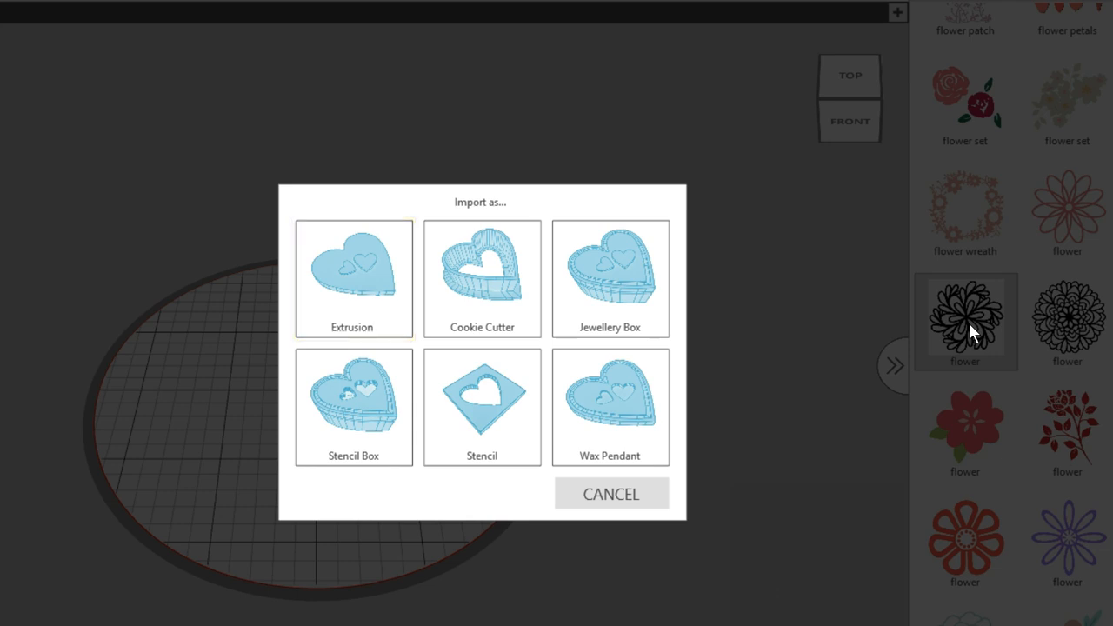
left_click(405, 328)
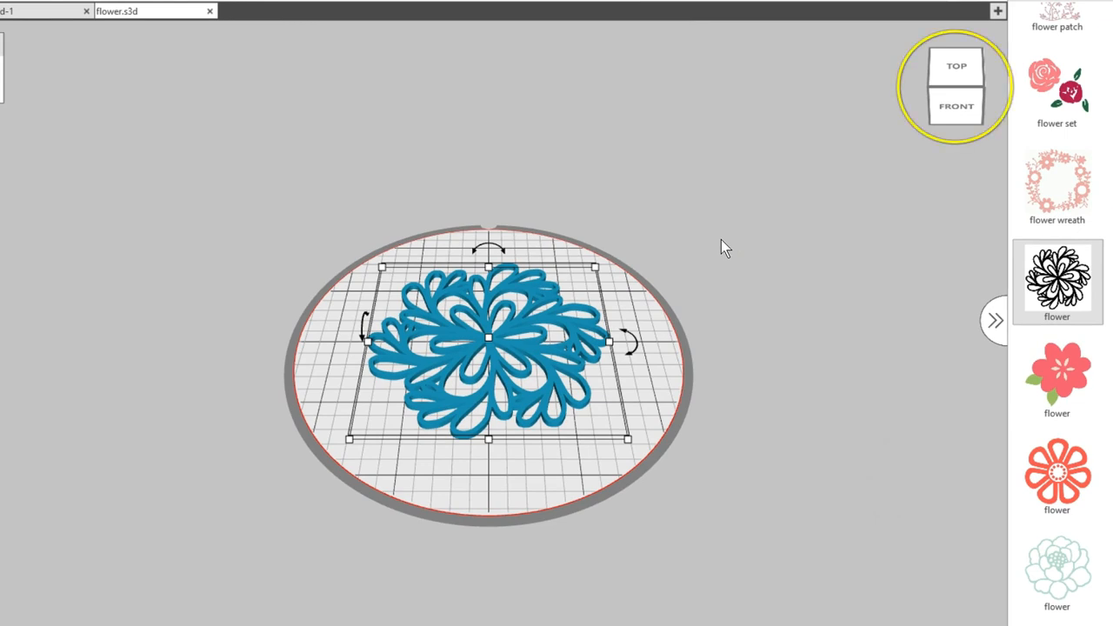
- Examine the extruded flower from tilted, front and right-side views
left_click_drag(940, 74, 962, 77)
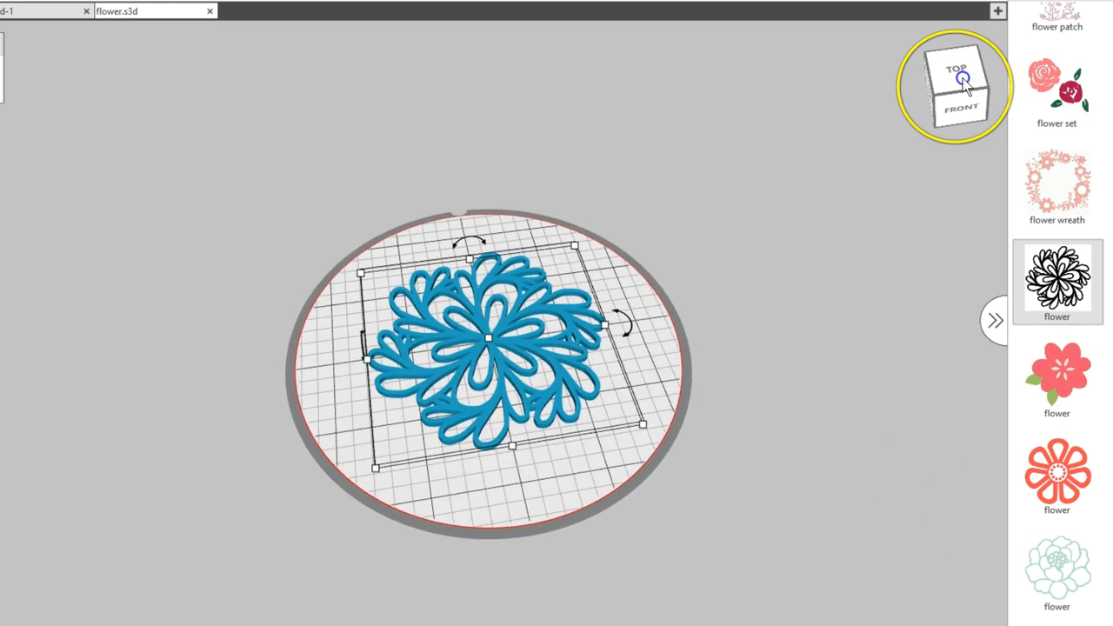
right_click_drag(758, 175, 739, 149)
left_click(950, 117)
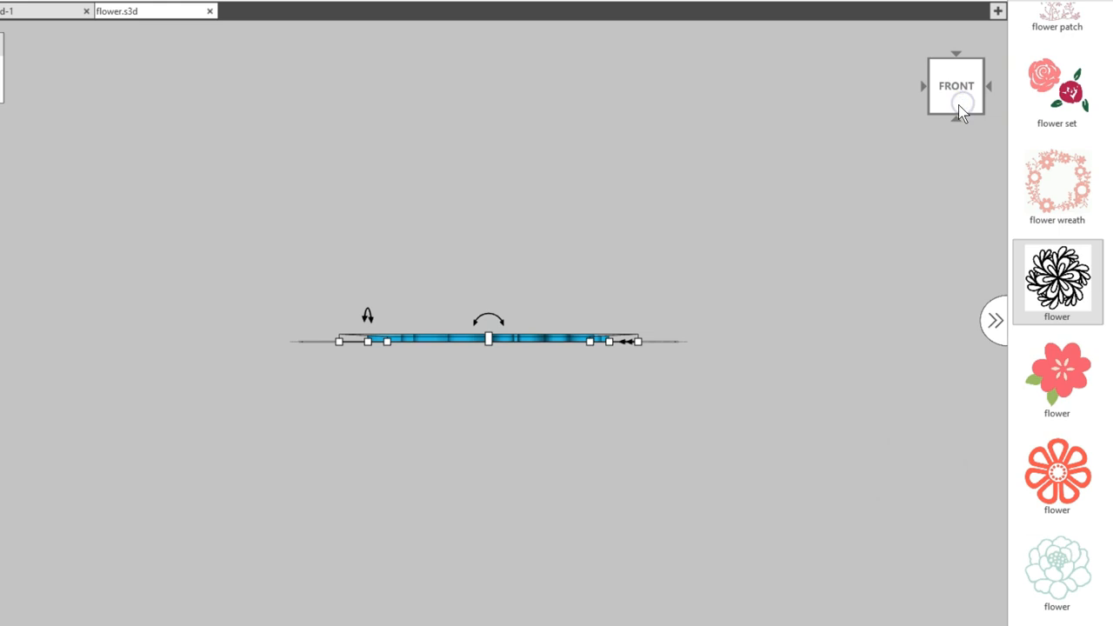
left_click(958, 120)
left_click(923, 86)
left_click(952, 103)
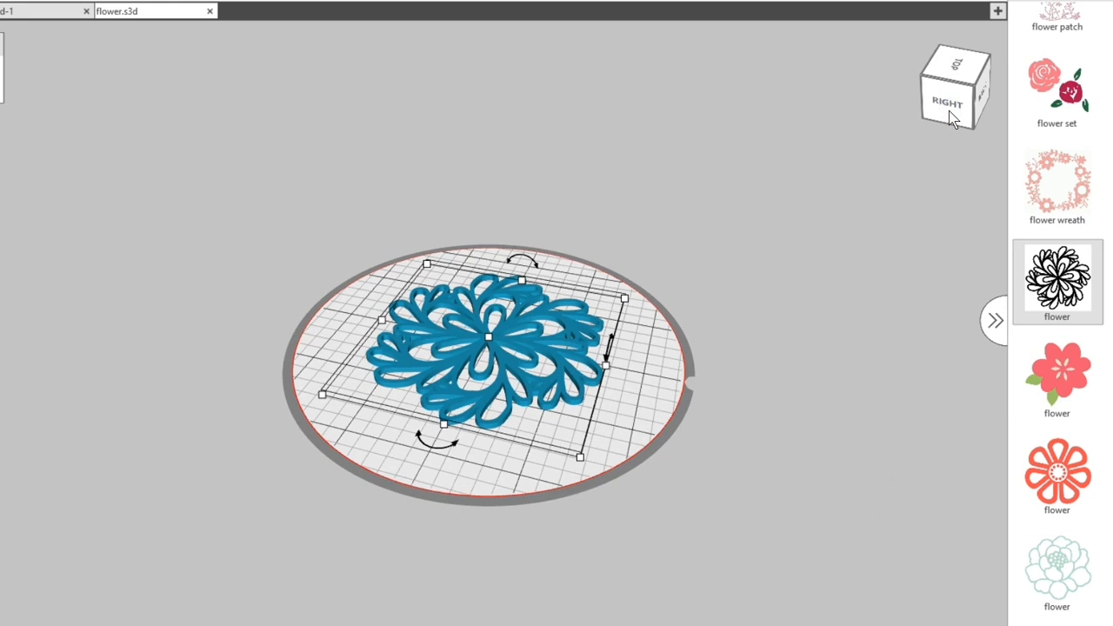
- Try scaling, moving, rotating and heightening the extruded flower with its transform handles
mouse_move(625, 298)
left_mouse_down()
mouse_move(579, 319)
mouse_move(620, 301)
left_mouse_up()
mouse_move(539, 349)
left_mouse_down()
mouse_move(547, 373)
mouse_move(557, 345)
left_mouse_up()
mouse_move(484, 431)
left_mouse_down()
mouse_move(443, 447)
mouse_move(379, 421)
mouse_move(348, 344)
mouse_move(482, 412)
left_mouse_up()
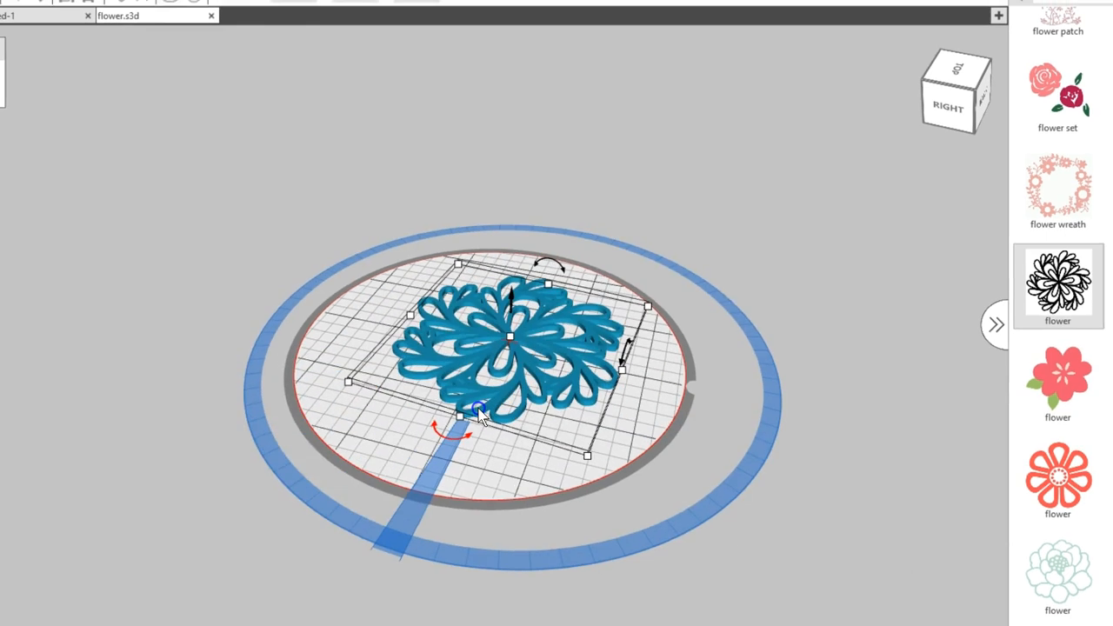
left_click_drag(511, 336, 514, 322)
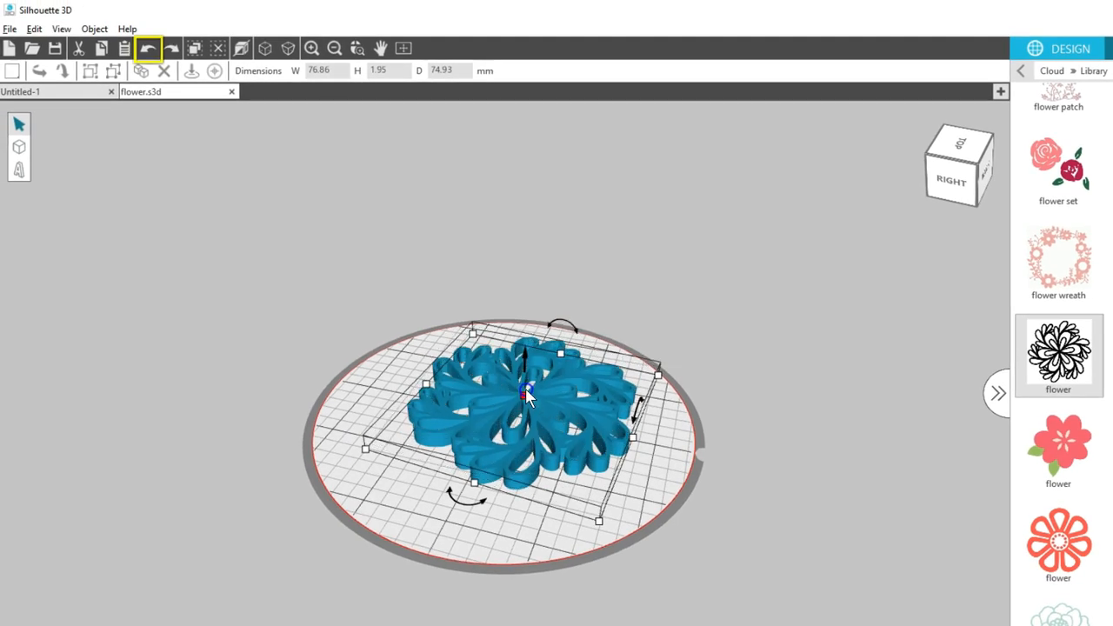
- Undo the last transformations of the extruded flower
left_click(149, 48)
left_click(149, 49)
left_click(150, 50)
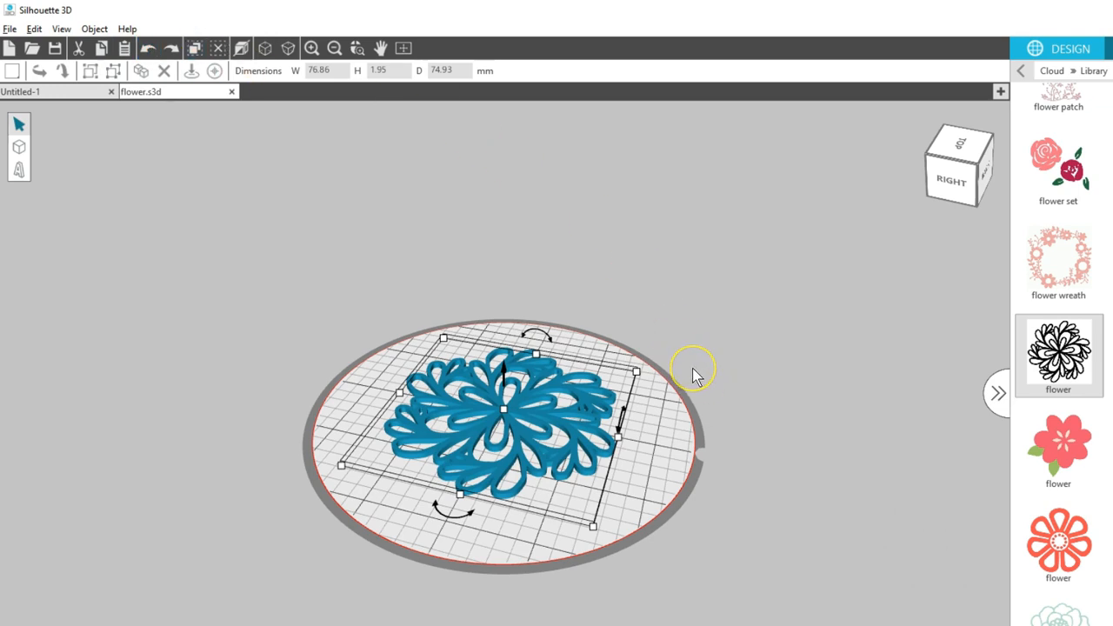
scroll(693, 376, "up", 5)
scroll(693, 376, "down", 5)
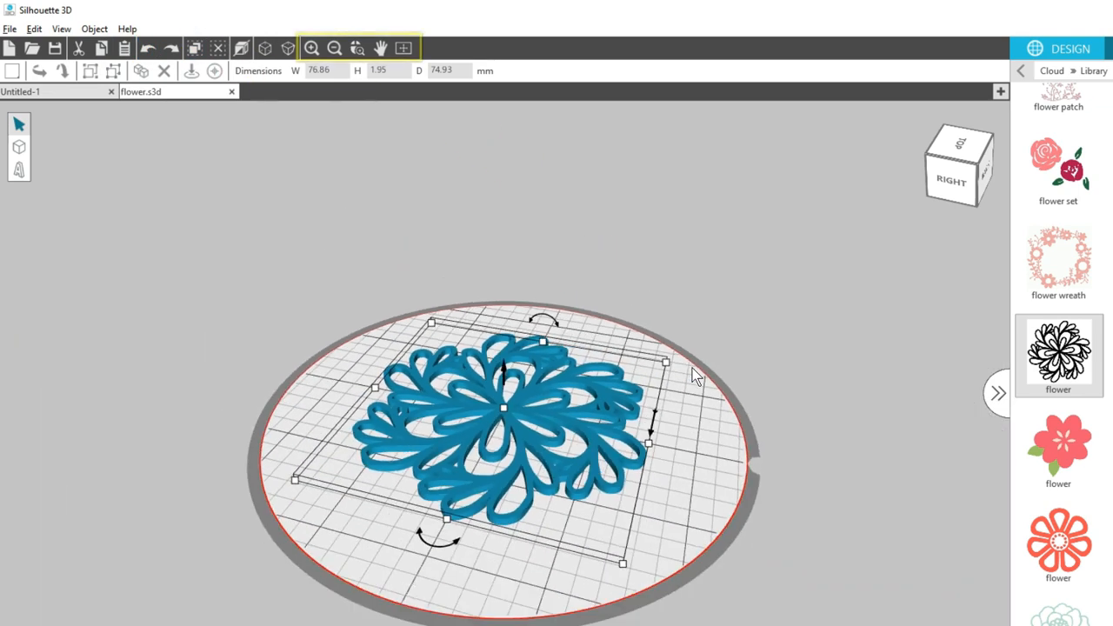
scroll(693, 375, "up", 1)
left_click(358, 47)
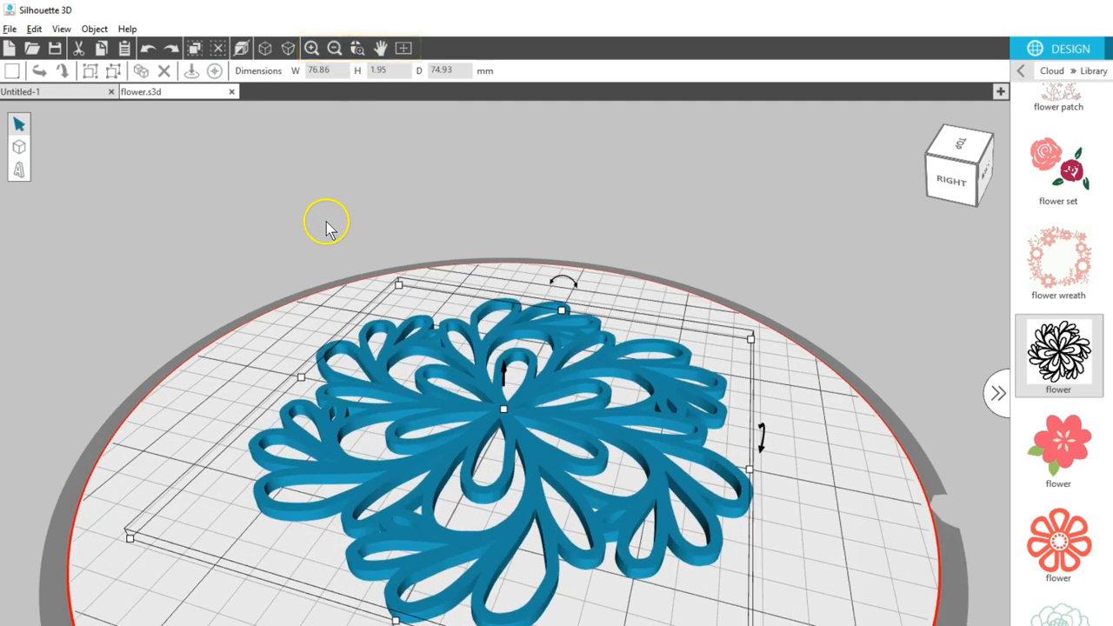
scroll(365, 299, "down", 2)
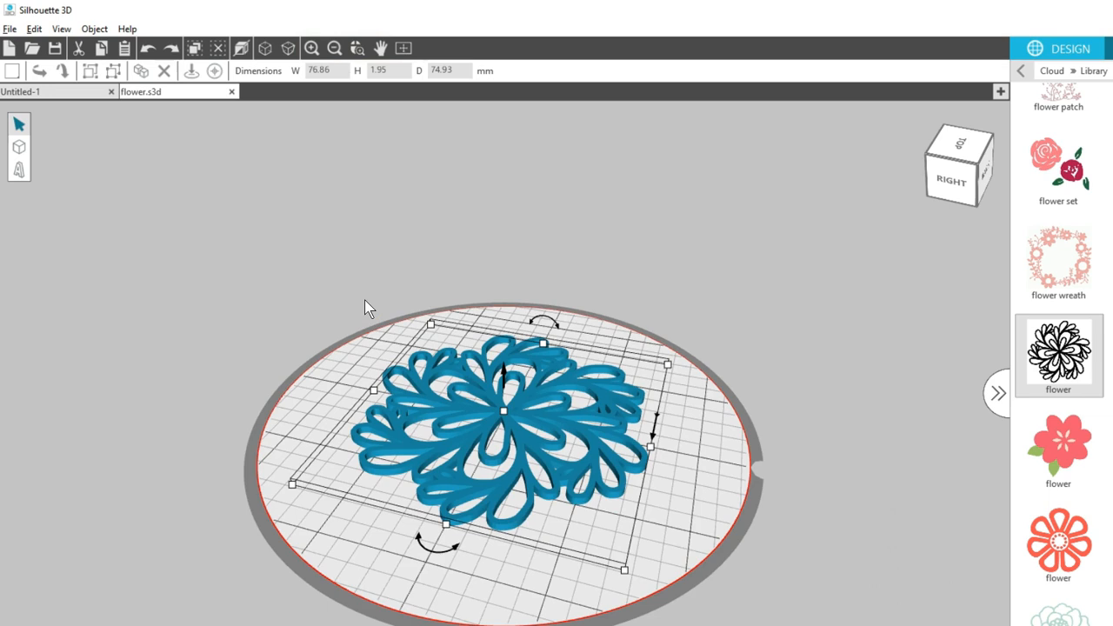
- Import the same black flower design again as a cookie cutter and view it from above
double_click(1059, 352)
left_click(666, 343)
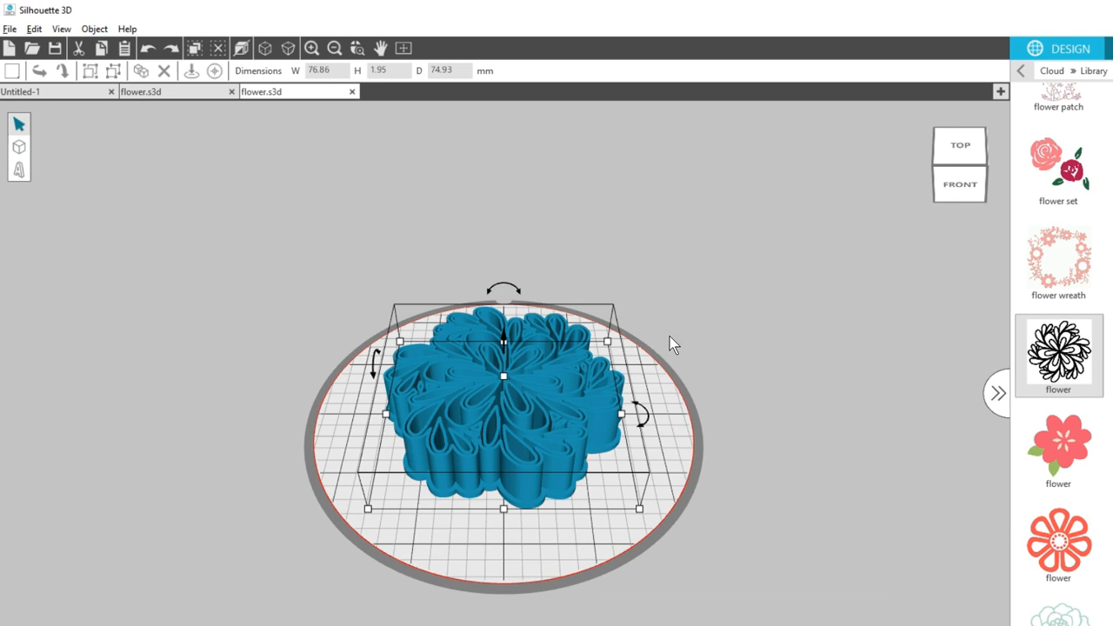
right_click_drag(736, 320, 734, 356)
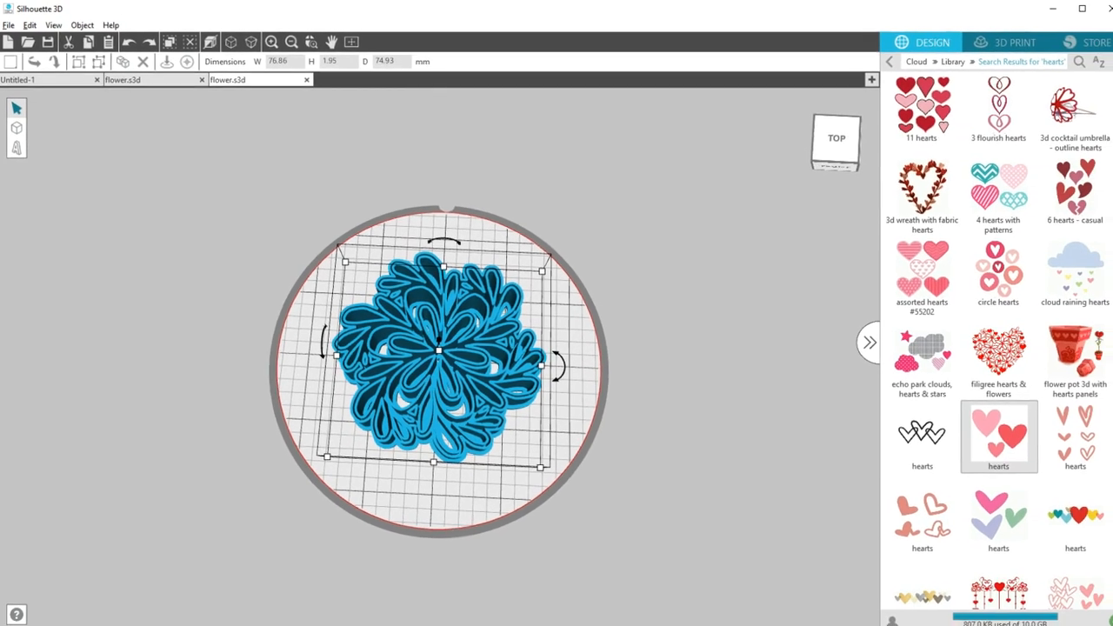
- Search the Library for "hearts" and import the design with three solid pink hearts as a cookie cutter
left_click(954, 61)
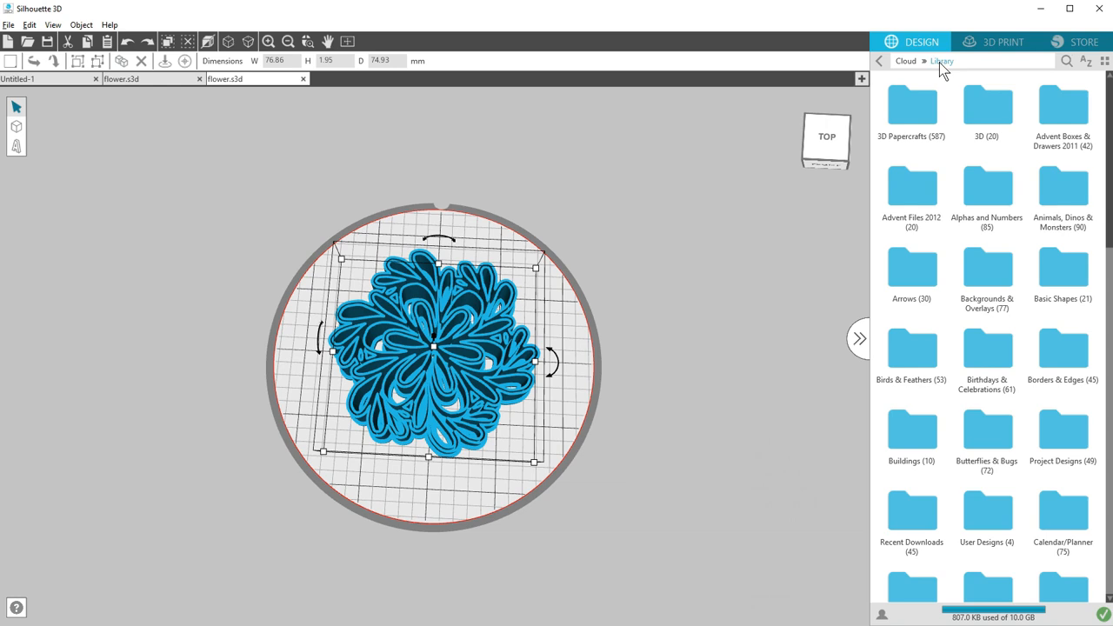
left_click(1065, 61)
type("hearts")
key("Return")
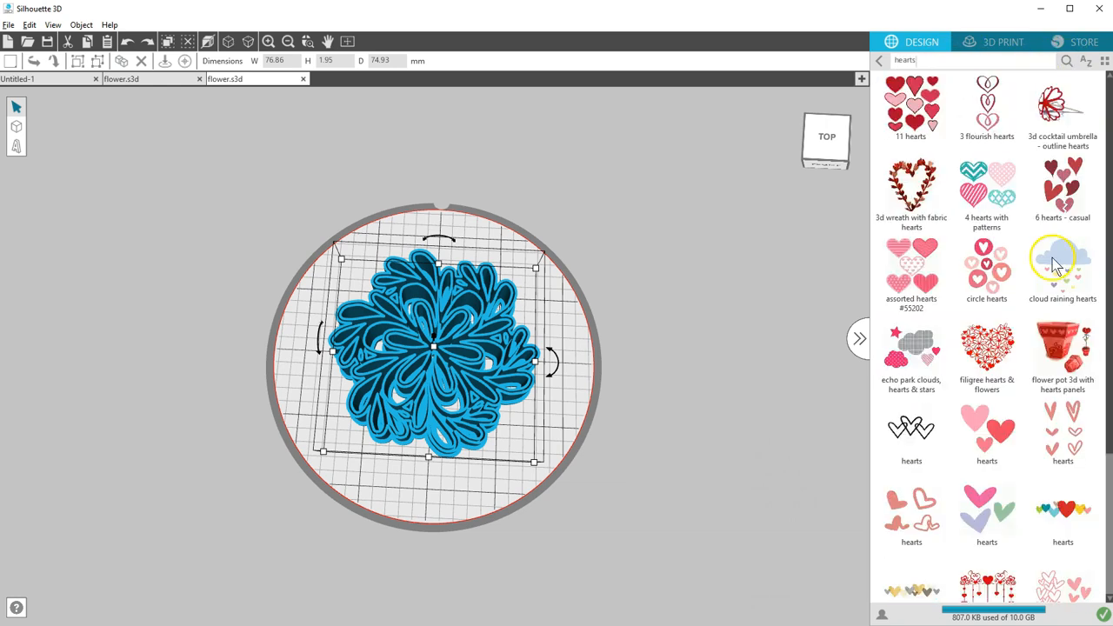
left_click(994, 425)
left_click(579, 309)
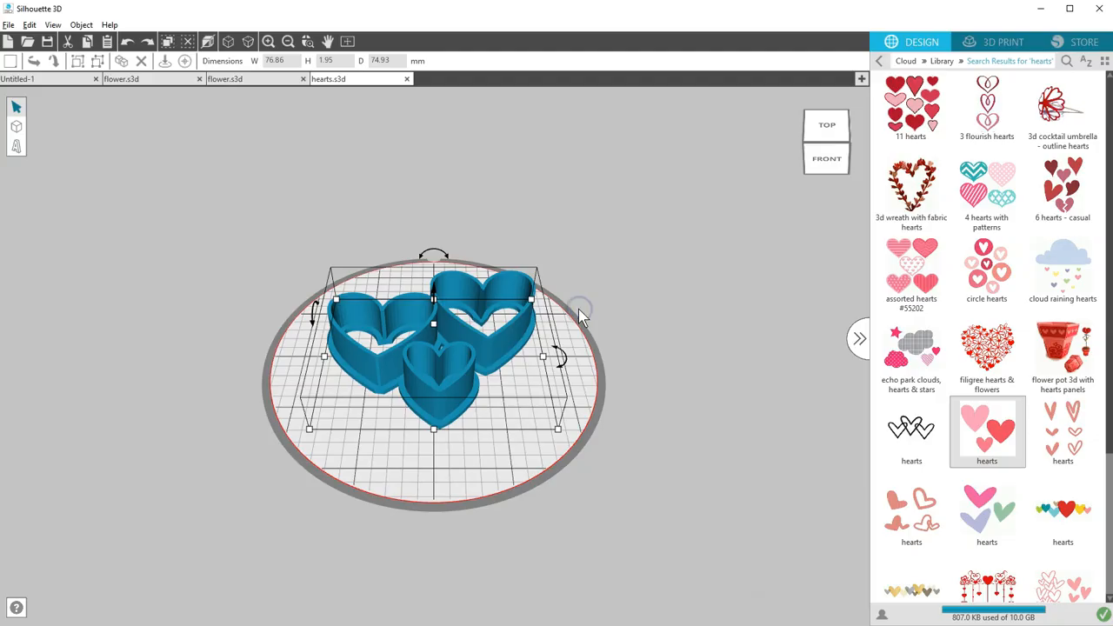
mouse_move(586, 293)
right_mouse_down()
mouse_move(590, 329)
mouse_move(579, 140)
mouse_move(455, 139)
mouse_move(433, 159)
mouse_move(509, 267)
mouse_move(579, 296)
mouse_move(582, 318)
right_mouse_up()
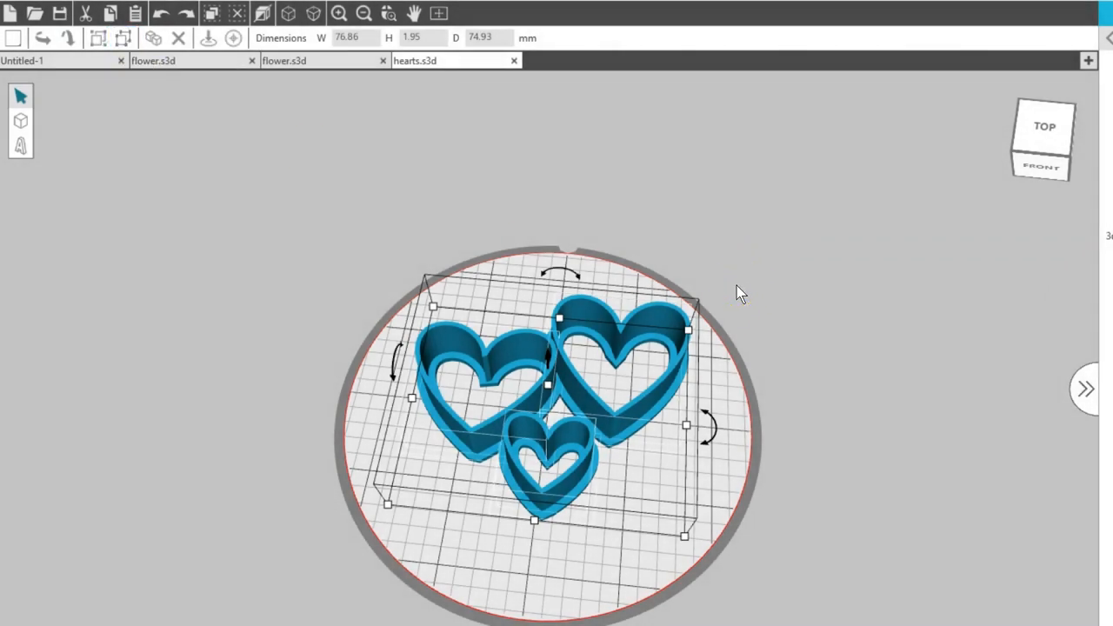
- Try moving the small heart's cutter wall and flat base separately, and undo the move
left_click(737, 294)
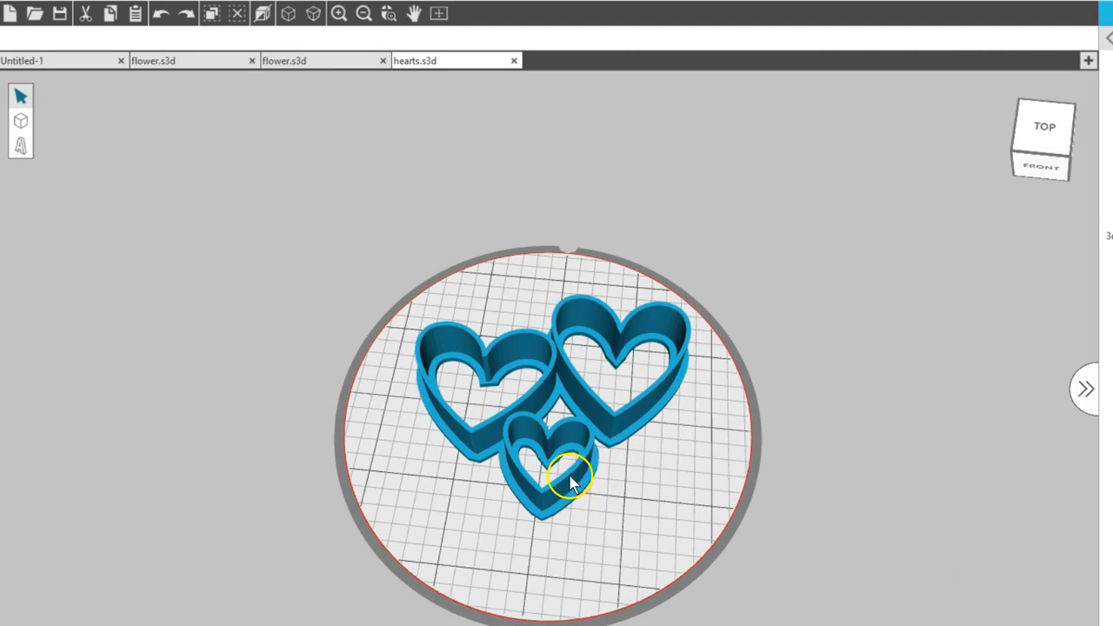
left_click_drag(573, 484, 630, 526)
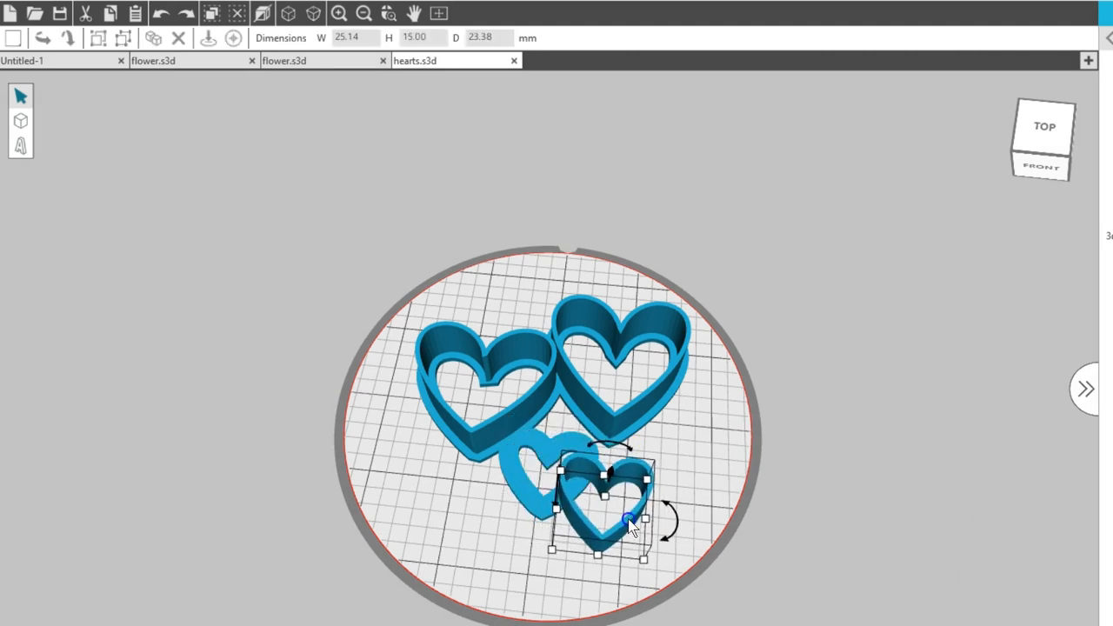
left_click(532, 518)
left_click_drag(531, 518, 527, 581)
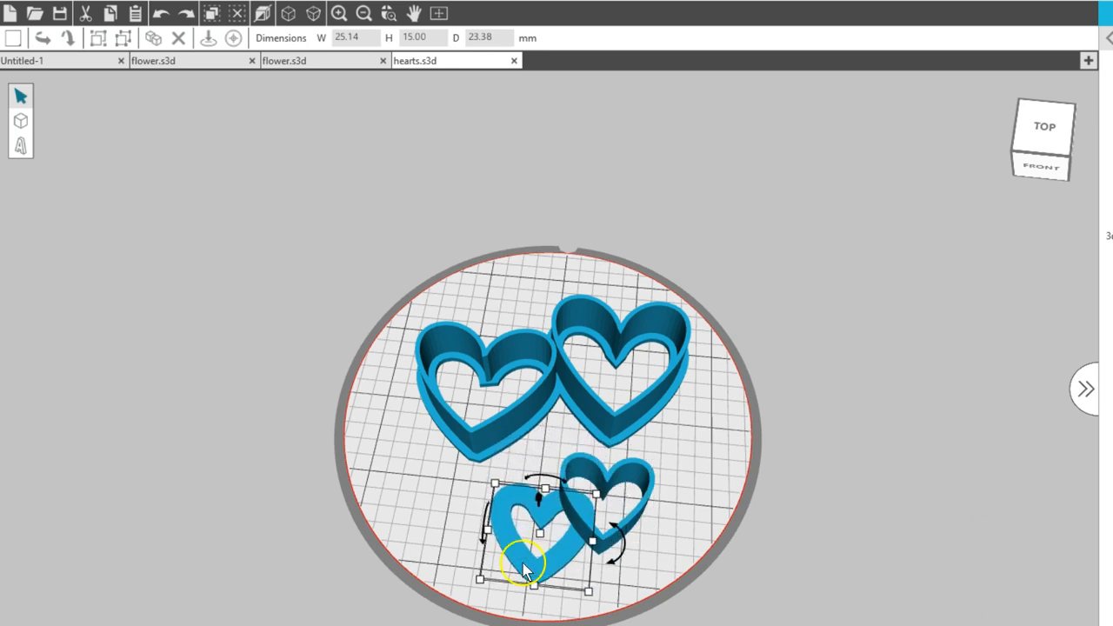
left_click(162, 17)
left_click(161, 17)
- Group the wall and base of each heart cutter, and move the small heart and the right-hand heart away from the others
left_click_drag(524, 242, 737, 482)
left_click(100, 40)
left_click_drag(372, 278, 566, 451)
left_click(100, 40)
left_click_drag(661, 513, 464, 460)
left_click_drag(641, 569, 479, 365)
left_click(100, 38)
left_click_drag(585, 476, 607, 514)
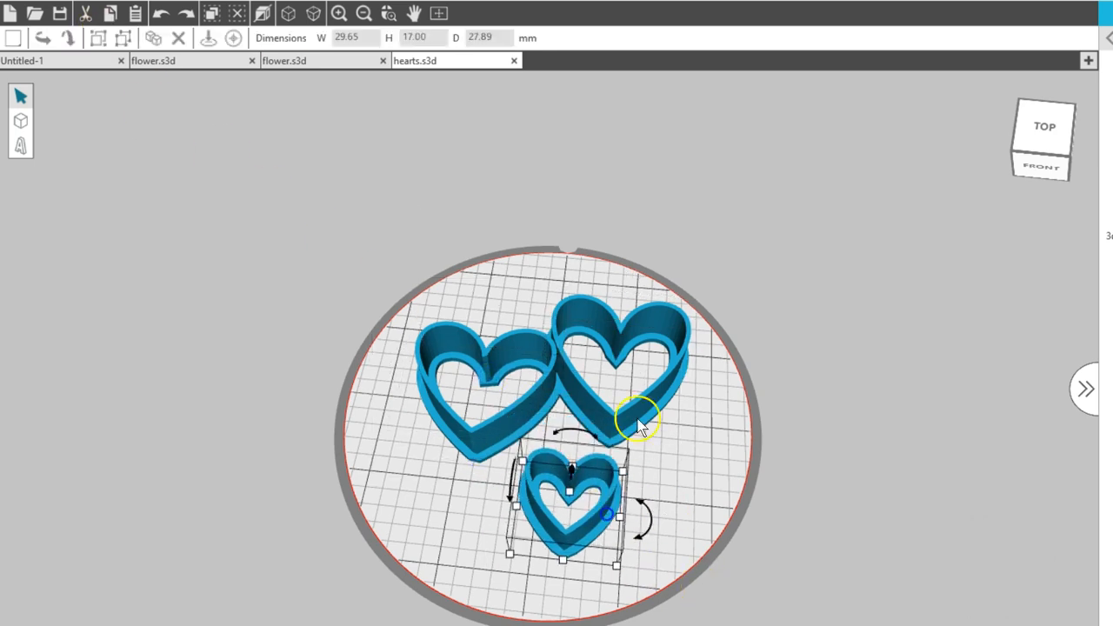
left_click(665, 412)
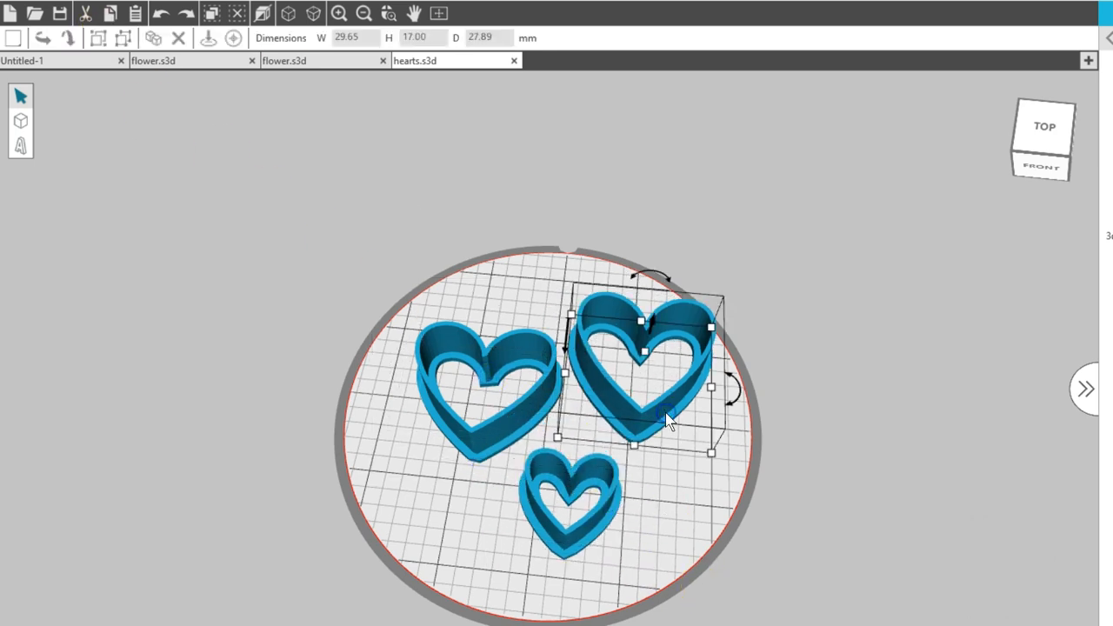
- Delete the left heart cutter and the small heart cutter
left_click(530, 423)
key("Delete")
left_click(530, 493)
key("Delete")
- Move the remaining heart cutter to the middle of the platform and enlarge it proportionally
left_click(564, 467)
left_click_drag(617, 401, 524, 443)
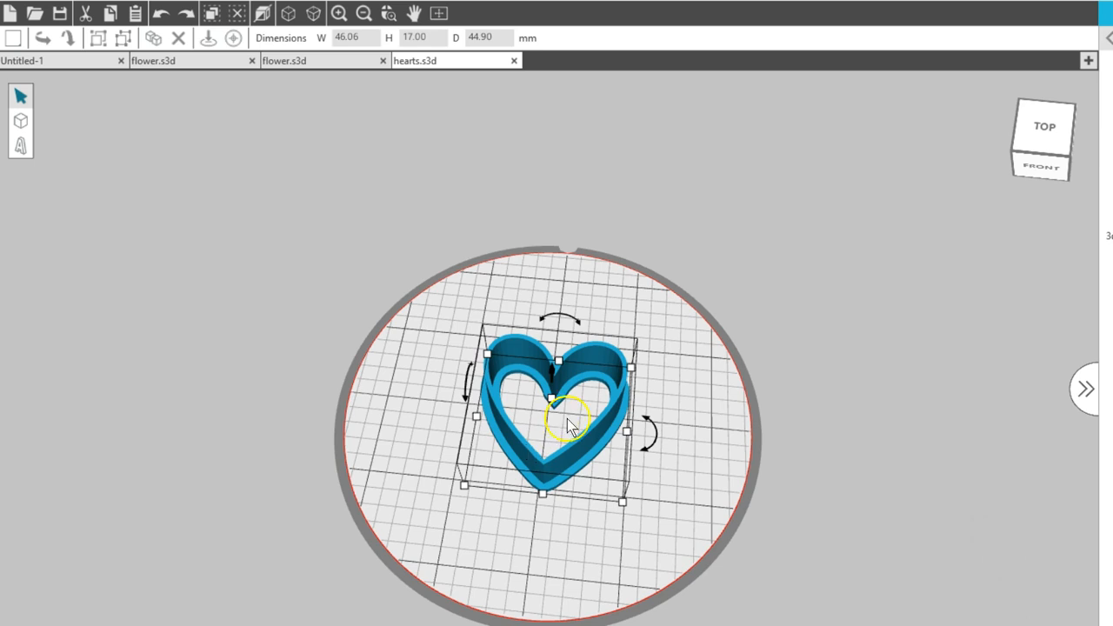
left_click_drag(634, 372, 697, 332)
left_click_drag(651, 422, 605, 444)
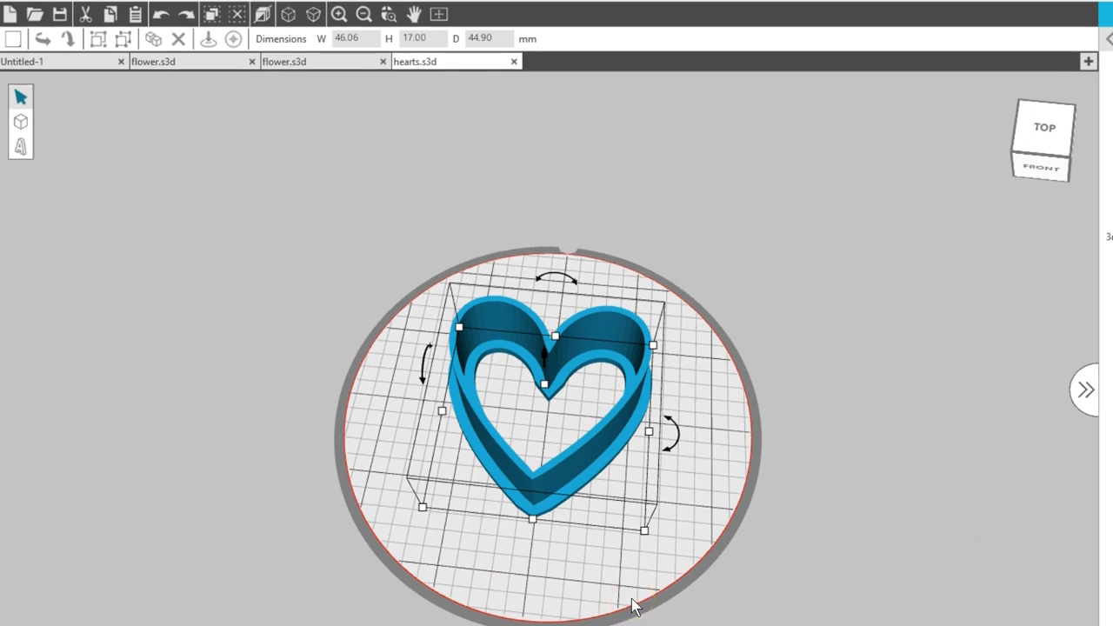
- Import the black line-art flower with teardrop petals from the library's Flowers folder as a jewellery box
left_click(1036, 58)
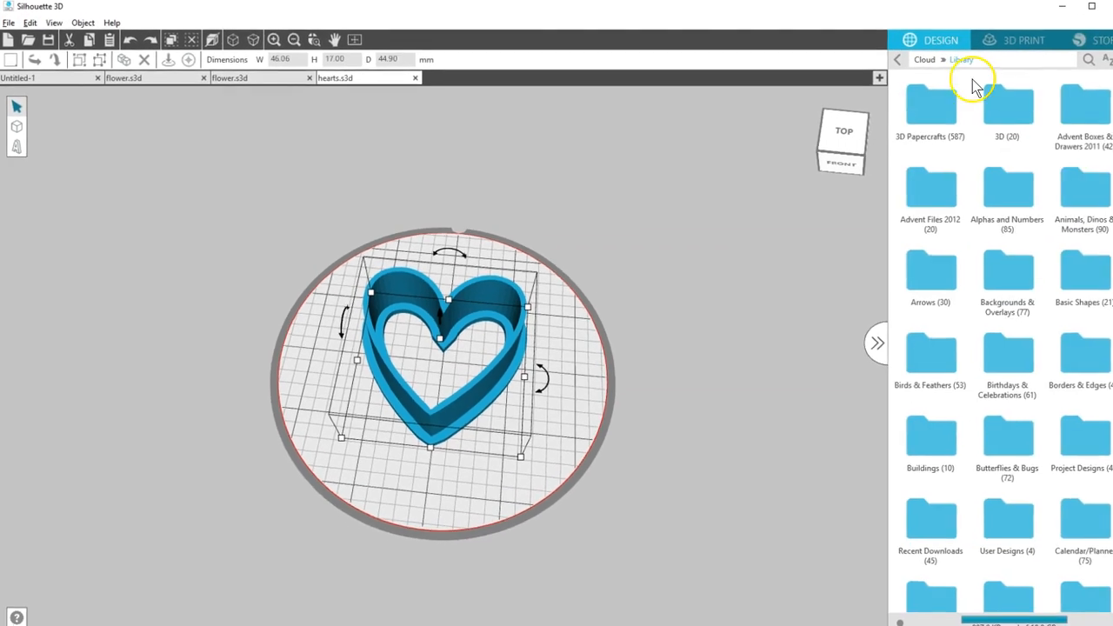
scroll(1000, 448, "down", 5)
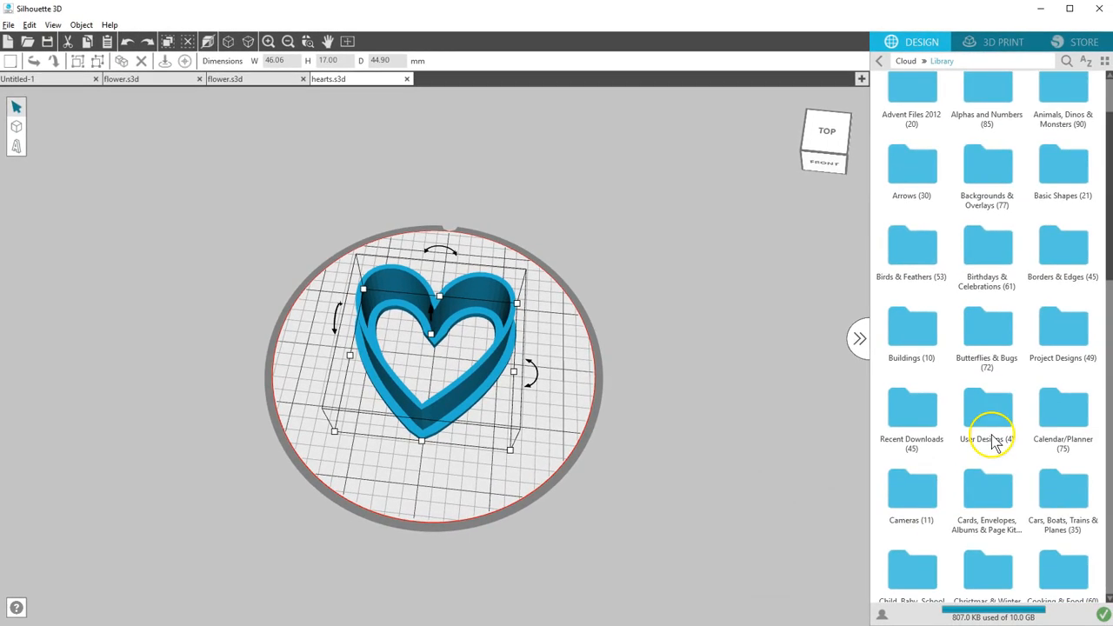
left_click(989, 519)
left_click_drag(1097, 92, 1102, 392)
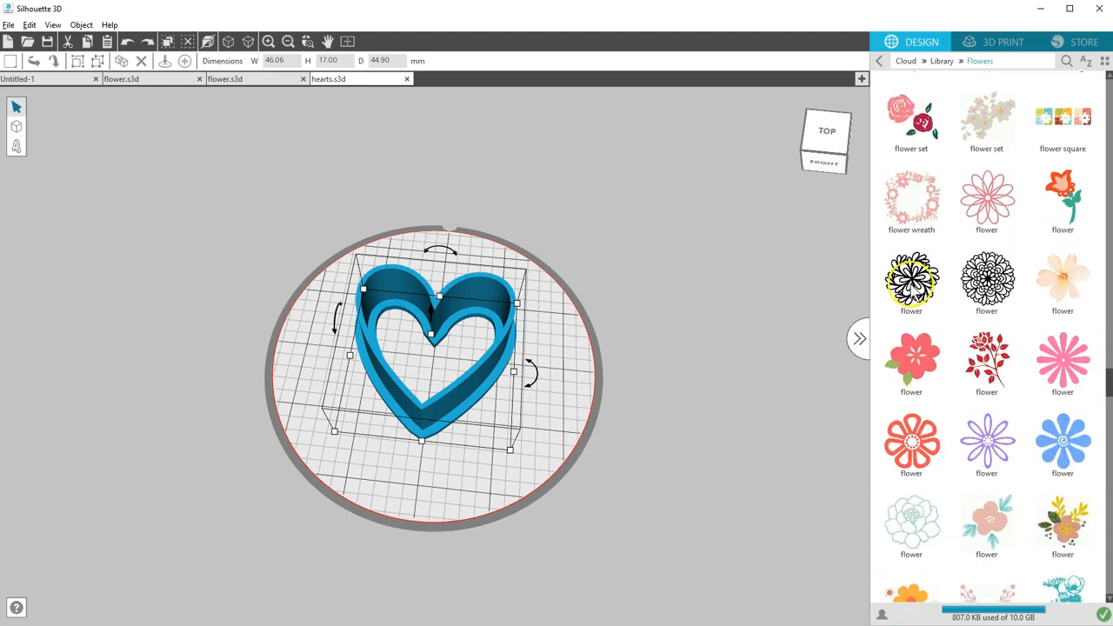
left_click(912, 278)
left_click(637, 298)
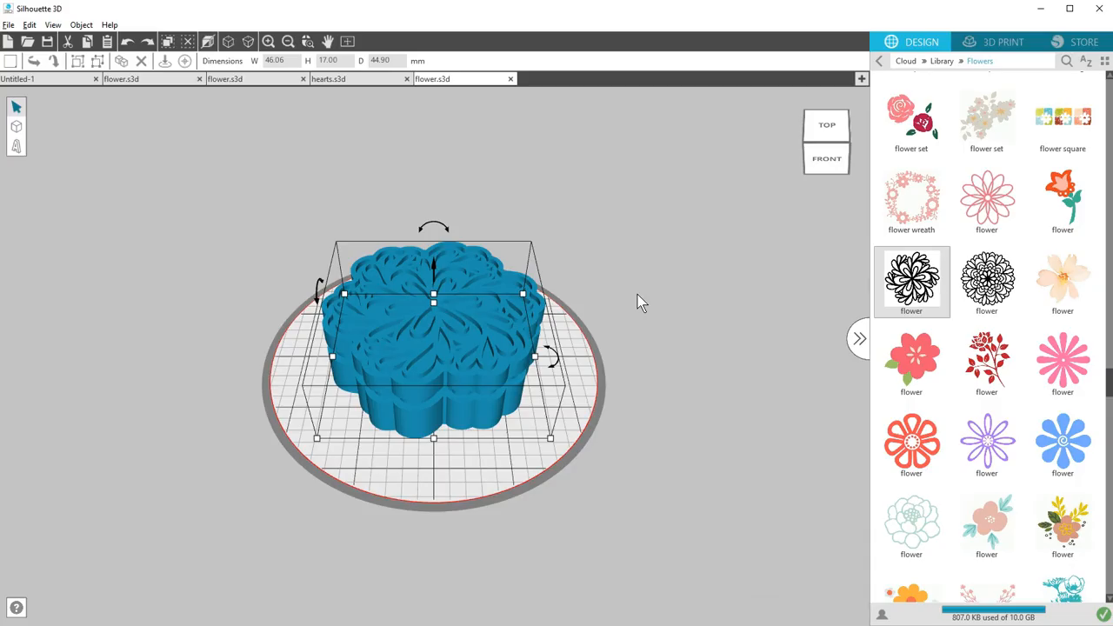
left_click_drag(637, 302, 630, 255)
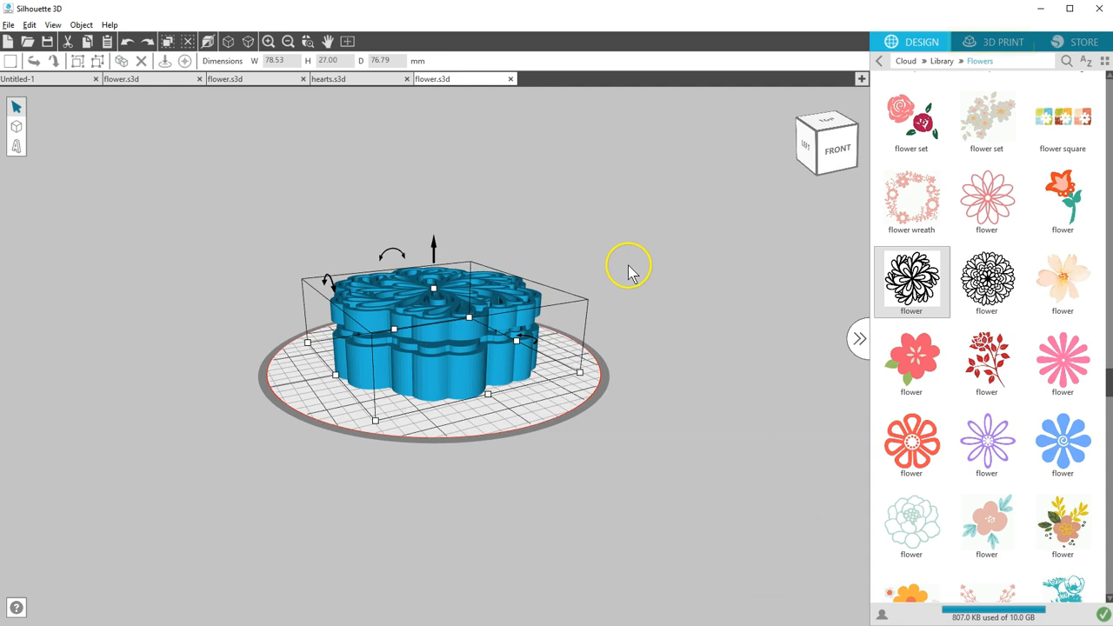
- Preview the sliced base and lid of the flower jewellery box for 3D printing, and return to the design view
left_click(1009, 41)
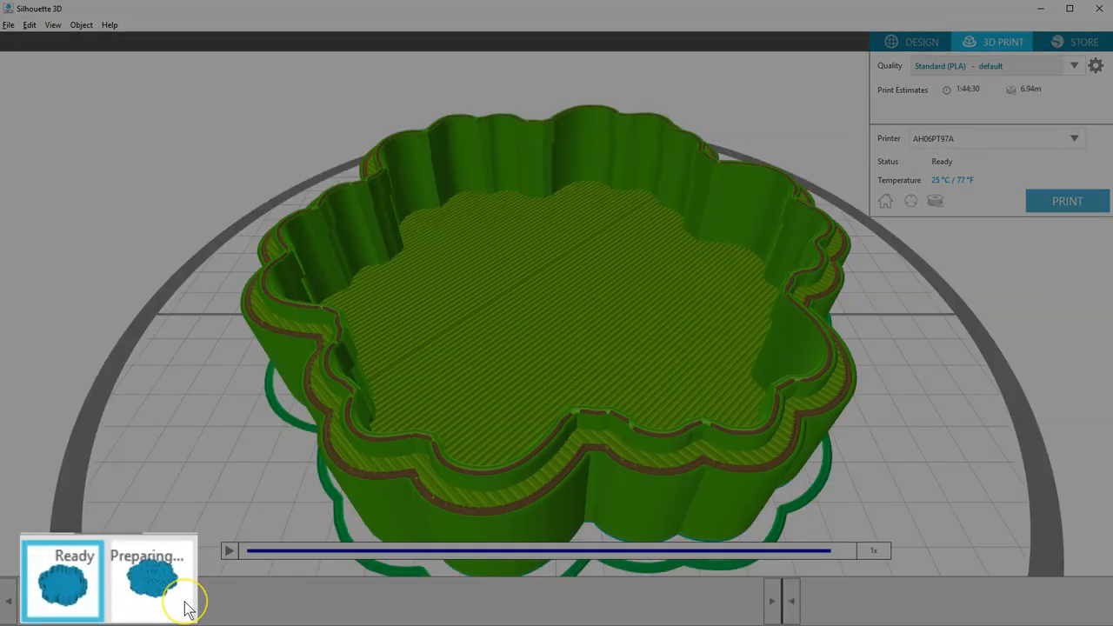
left_click(106, 614)
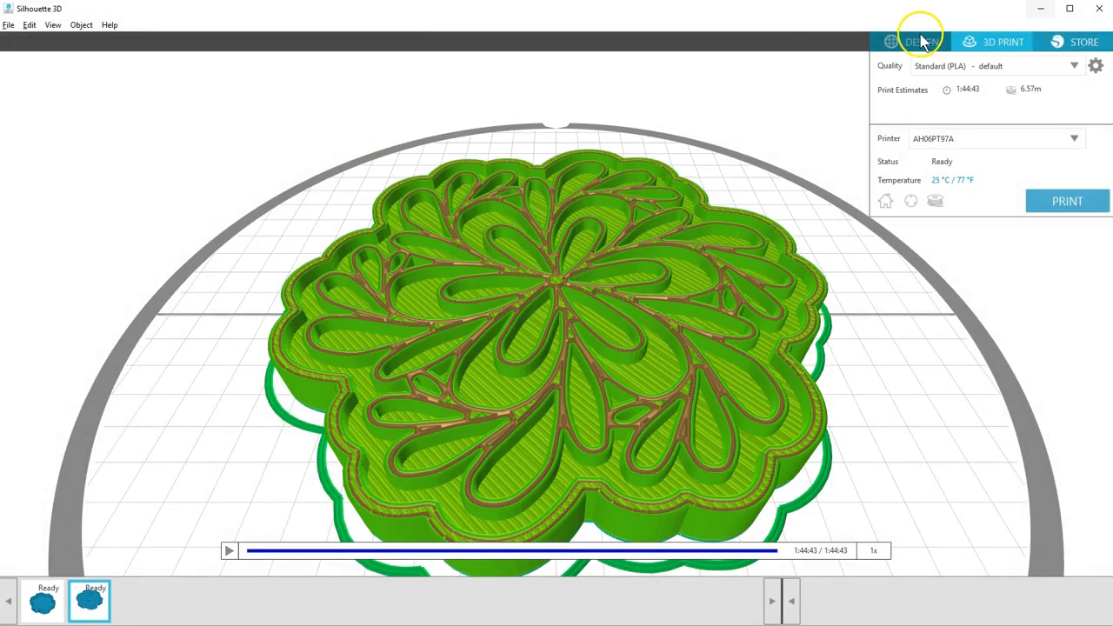
left_click(901, 43)
mouse_move(593, 234)
left_mouse_down()
mouse_move(590, 264)
mouse_move(594, 255)
left_mouse_up()
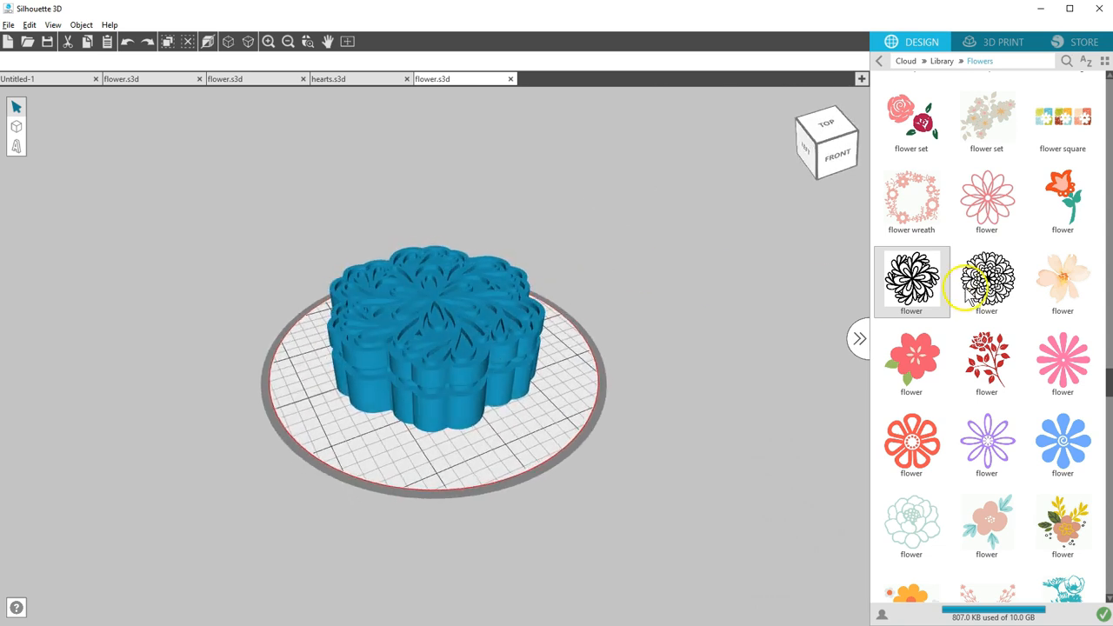
- Import the same black line-art flower from the library as a stencil box
double_click(910, 278)
left_click(452, 382)
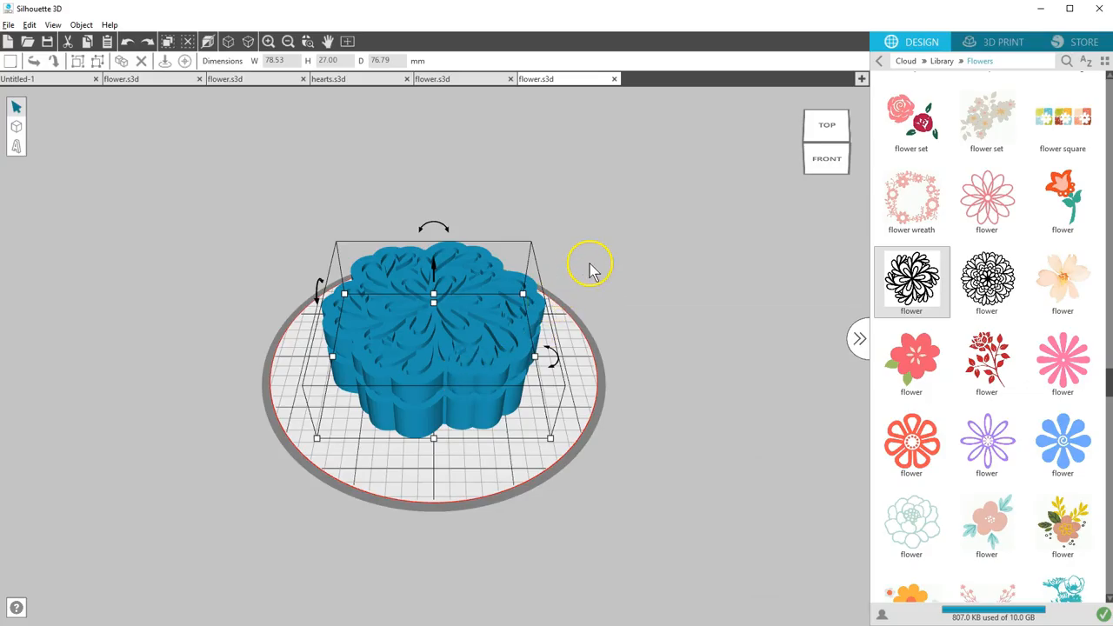
left_click_drag(591, 269, 604, 277)
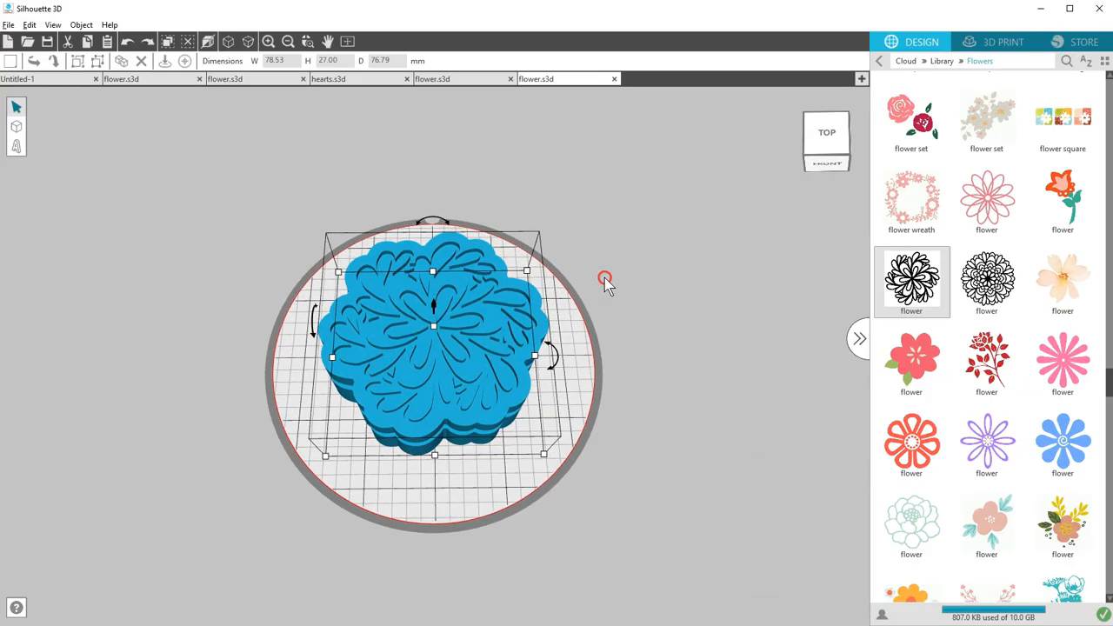
- Compare the lid of the flower jewellery box with the lid of the flower stencil box
left_click(458, 80)
right_click_drag(522, 179, 524, 206)
left_click(562, 80)
left_click(474, 78)
left_click(544, 79)
- Import the same black line-art flower from the library as a stencil
double_click(913, 287)
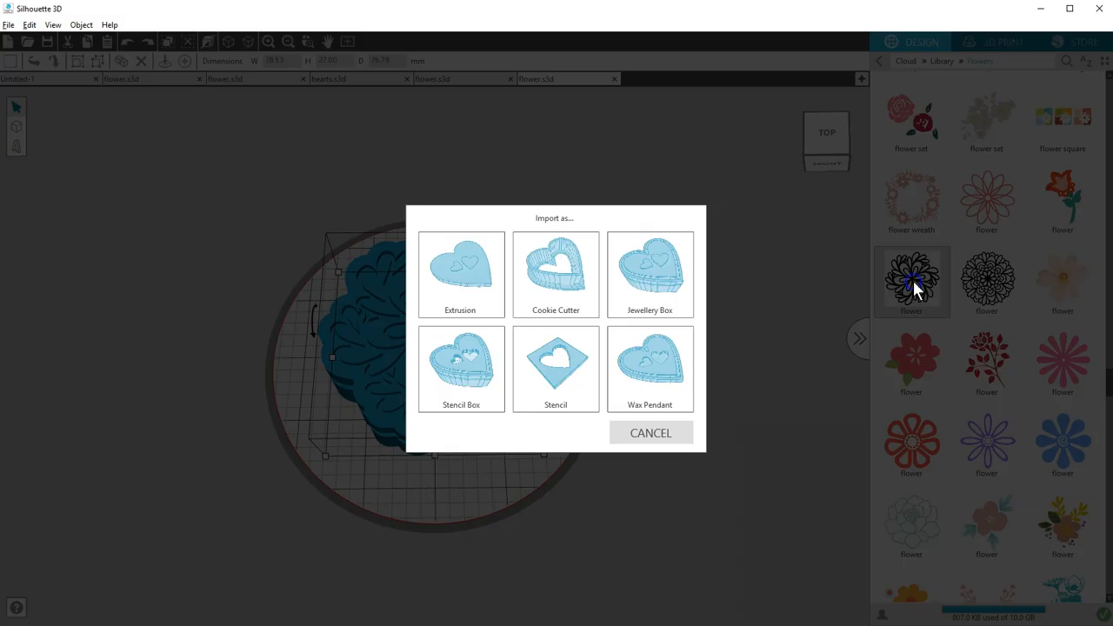
left_click(569, 376)
right_click_drag(594, 320, 594, 359)
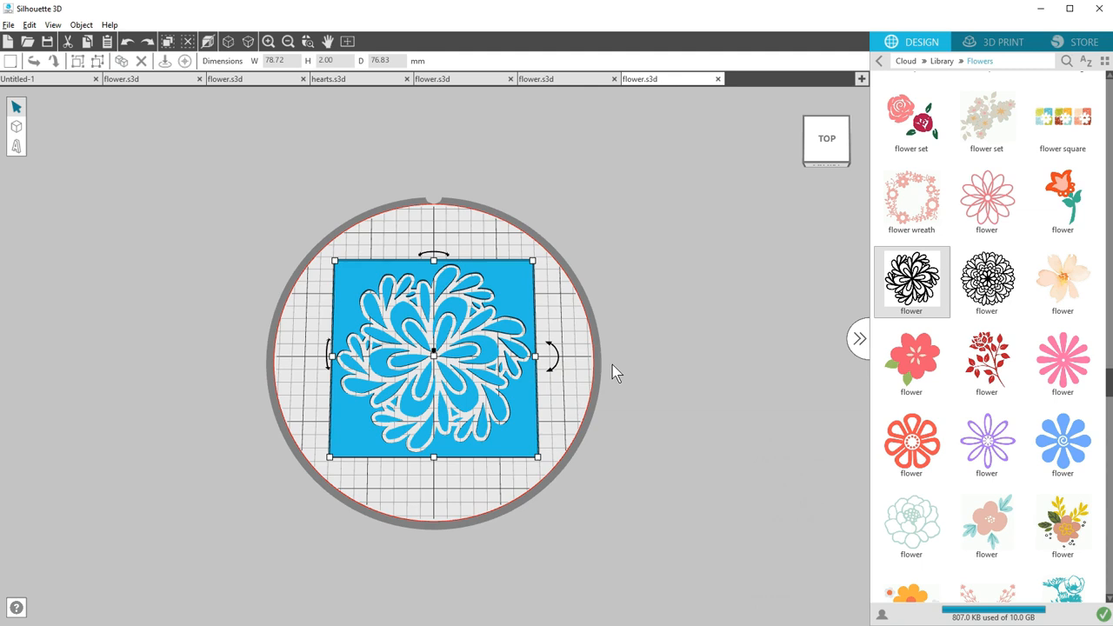
- Search the library for hearts and import the design with three solid hearts as a stencil
left_click(944, 62)
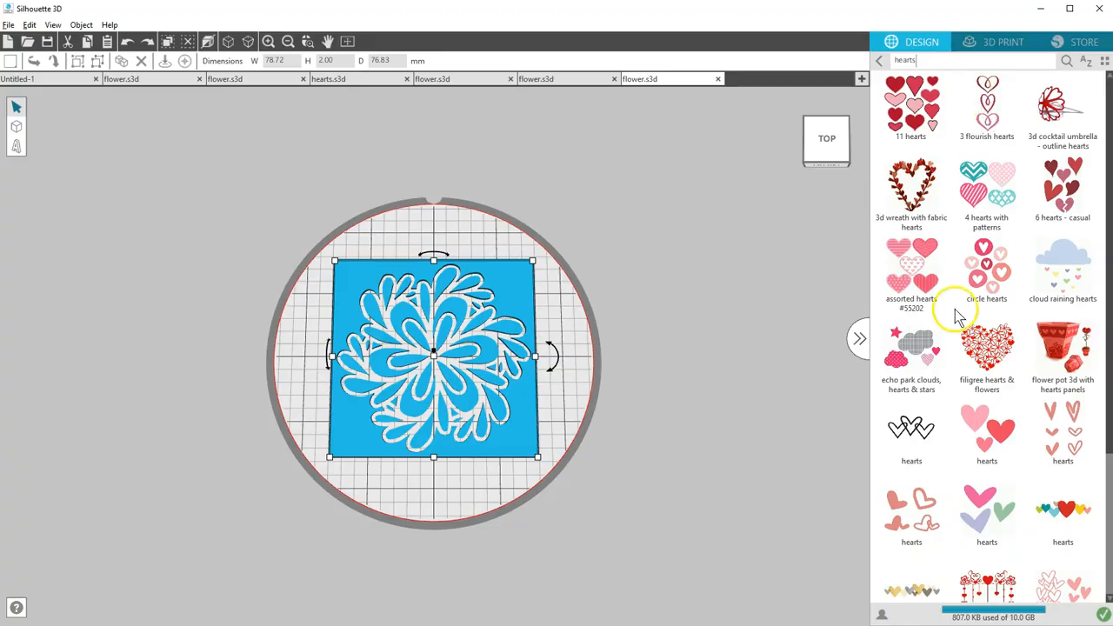
left_click_drag(987, 430, 566, 361)
left_click(564, 361)
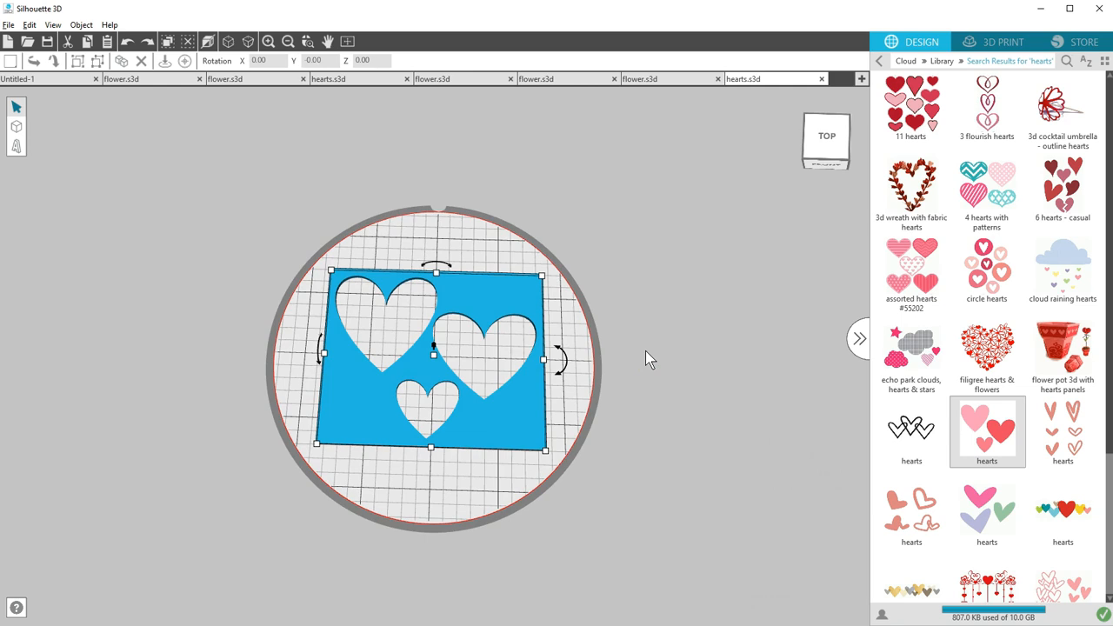
- Search the library for "boy icons" and import the boy icons design as a stencil
left_click(942, 60)
left_click(1066, 61)
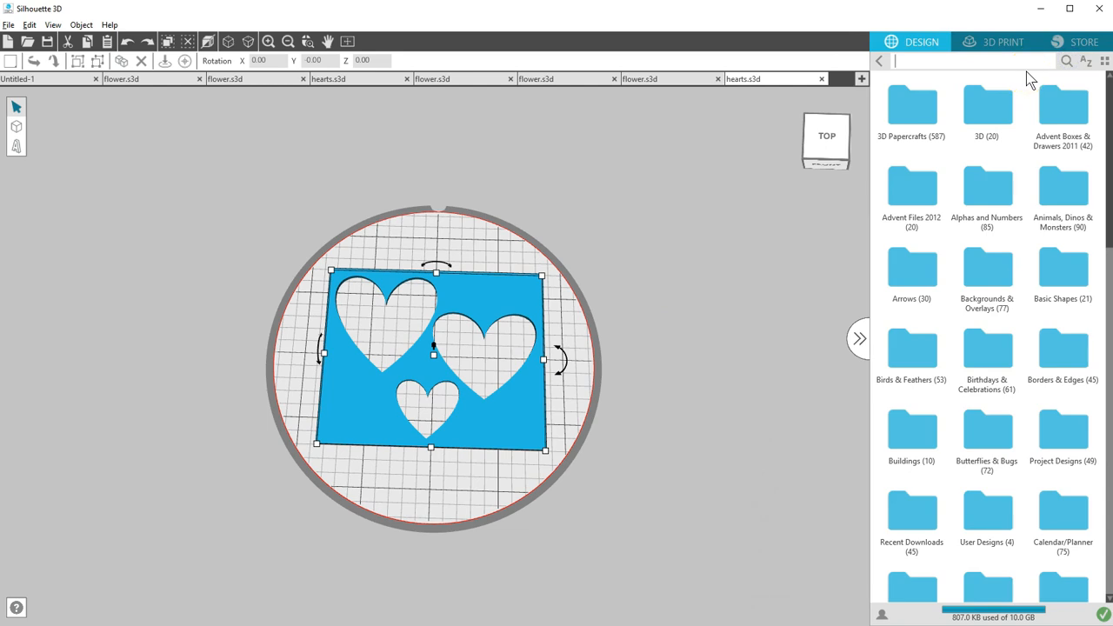
type("boy icons")
key("Return")
double_click(931, 111)
left_click(552, 398)
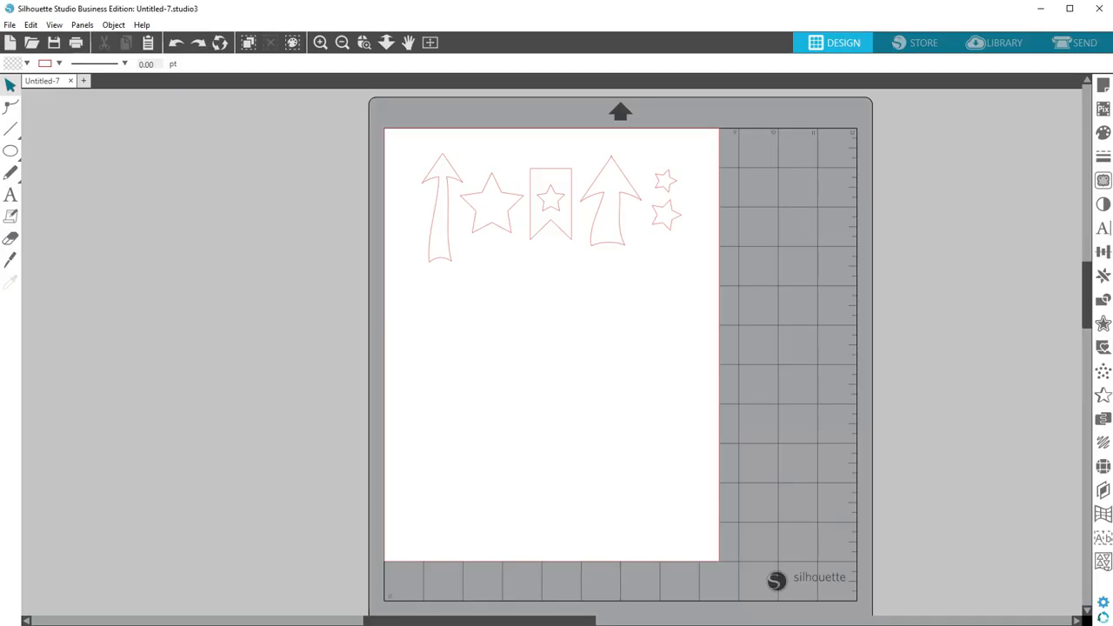
- In Silhouette Studio, ungroup the boy icons design, delete everything except the wide arrow, and move that arrow to the page's upper-left corner
left_click(430, 173)
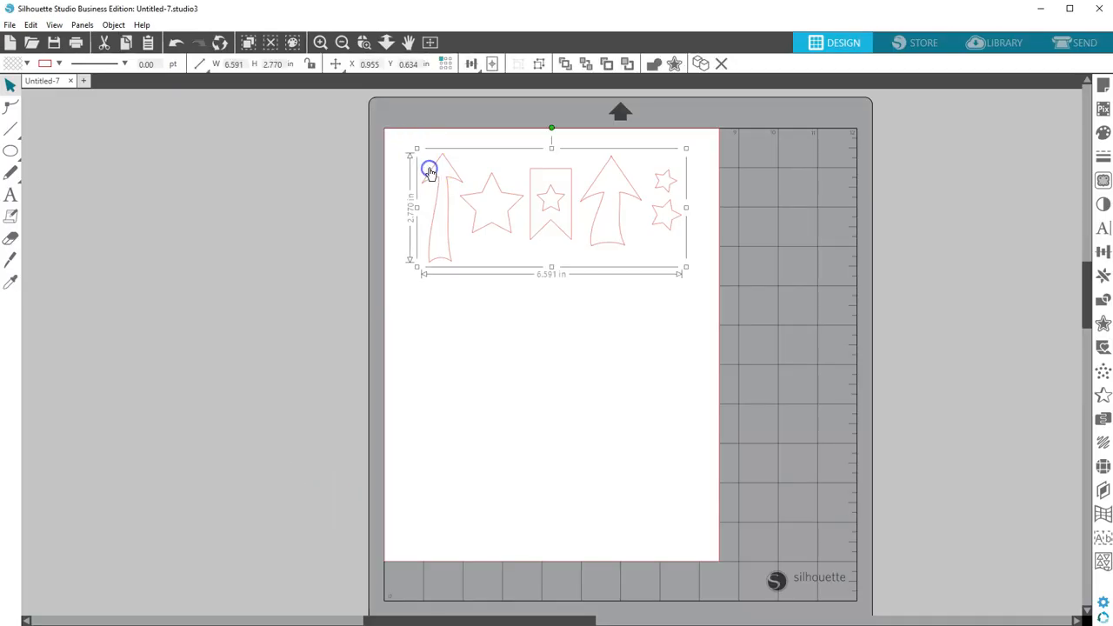
left_click(539, 66)
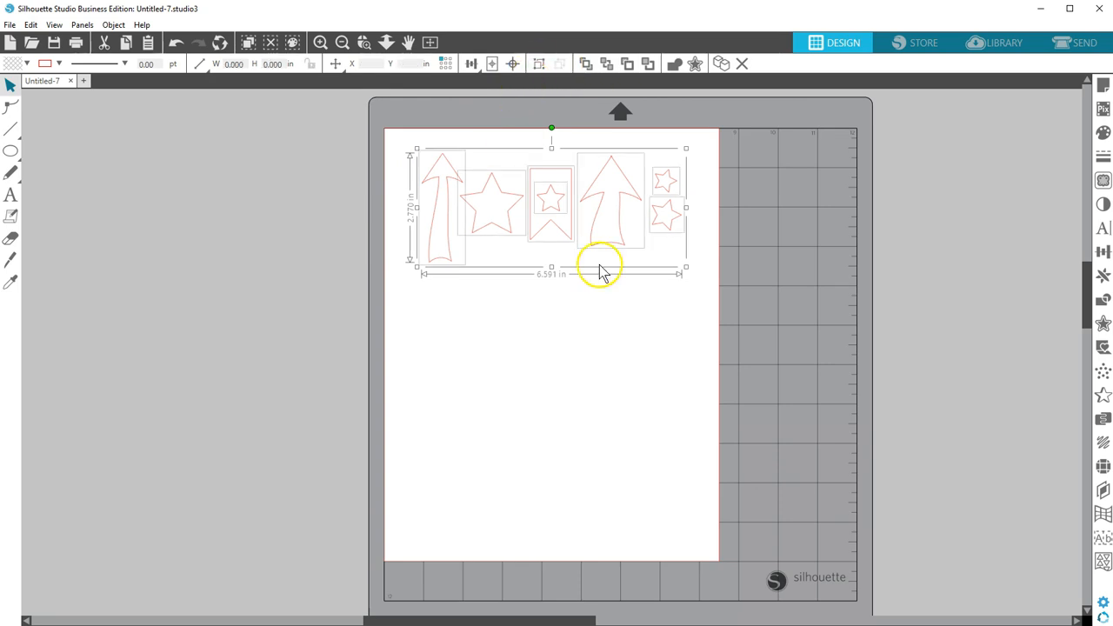
left_click_drag(396, 134, 557, 259)
key("Delete")
left_click_drag(659, 144, 686, 251)
key("Delete")
left_click_drag(619, 215, 445, 203)
- Save the arrow drawing to the hard drive as "arrow for 3D" in Silhouette Studio V3 format
left_click(16, 27)
mouse_move(40, 129)
left_click(197, 131)
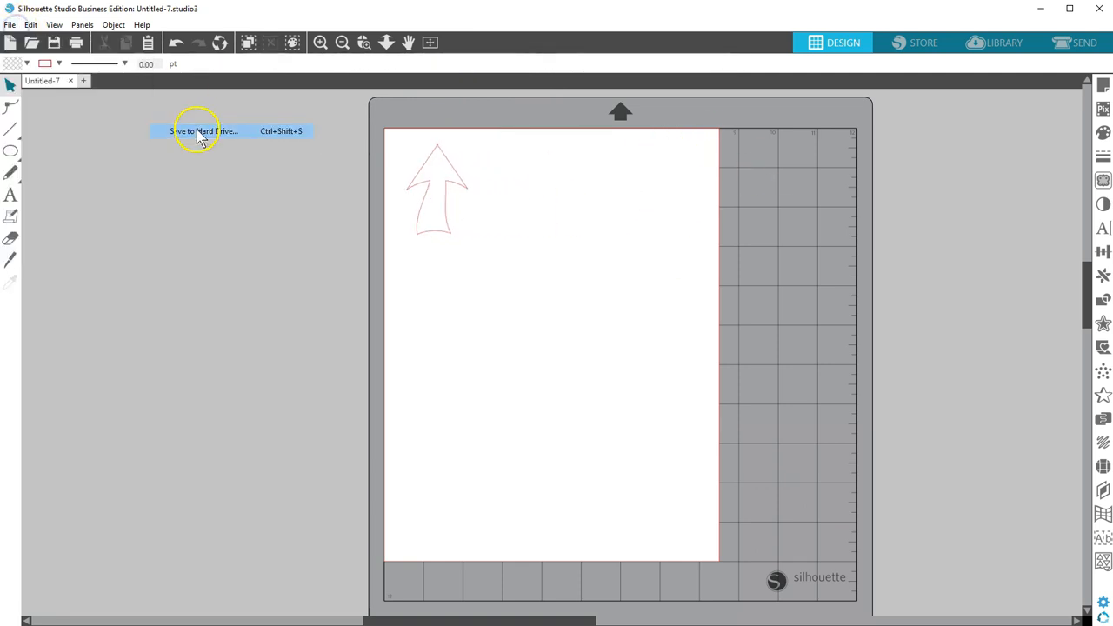
type("arrow for 3D")
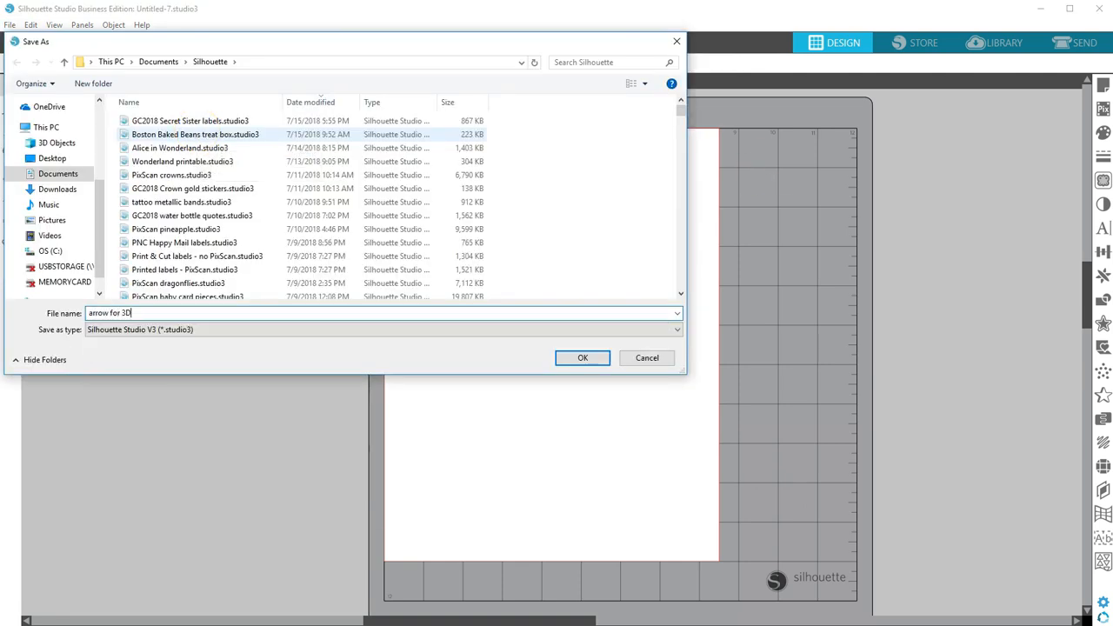
left_click(583, 358)
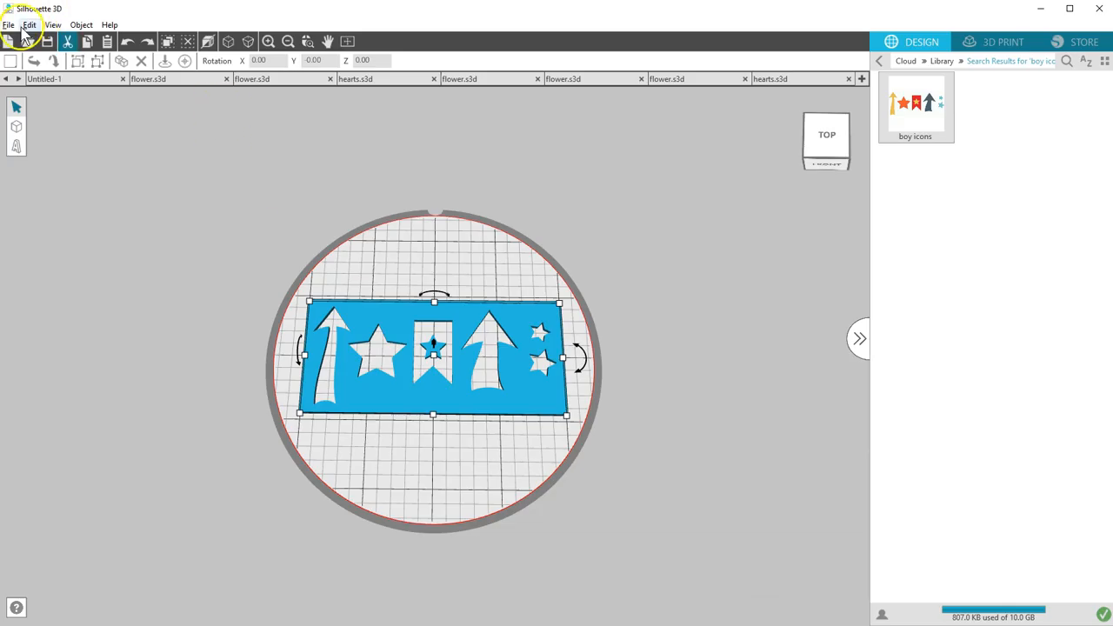
- In Silhouette 3D, open arrow for 3D.studio3 and import it as a stencil
left_click(28, 42)
left_click(148, 121)
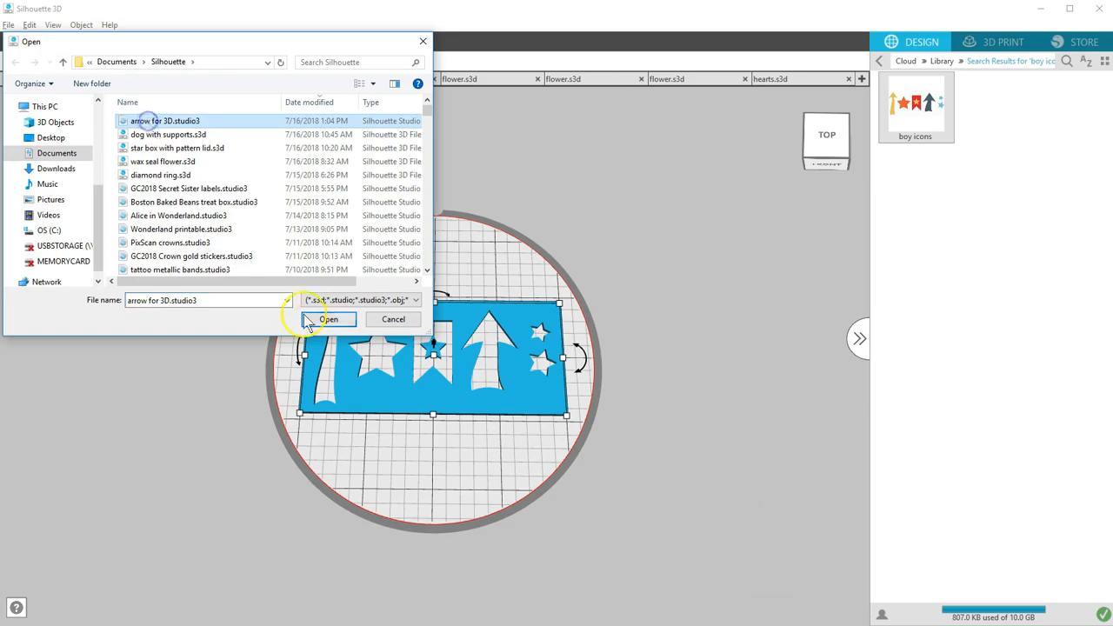
left_click(329, 319)
left_click(581, 385)
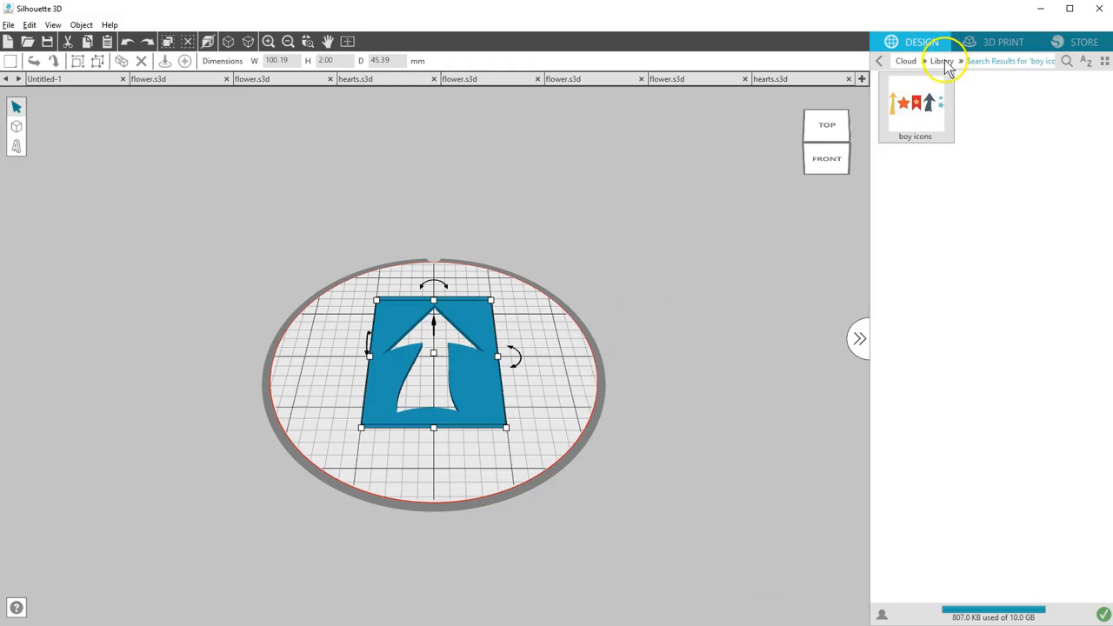
- Import the black line-art flower with teardrop petals from the library's Flowers folder as a wax pendant
left_click(942, 61)
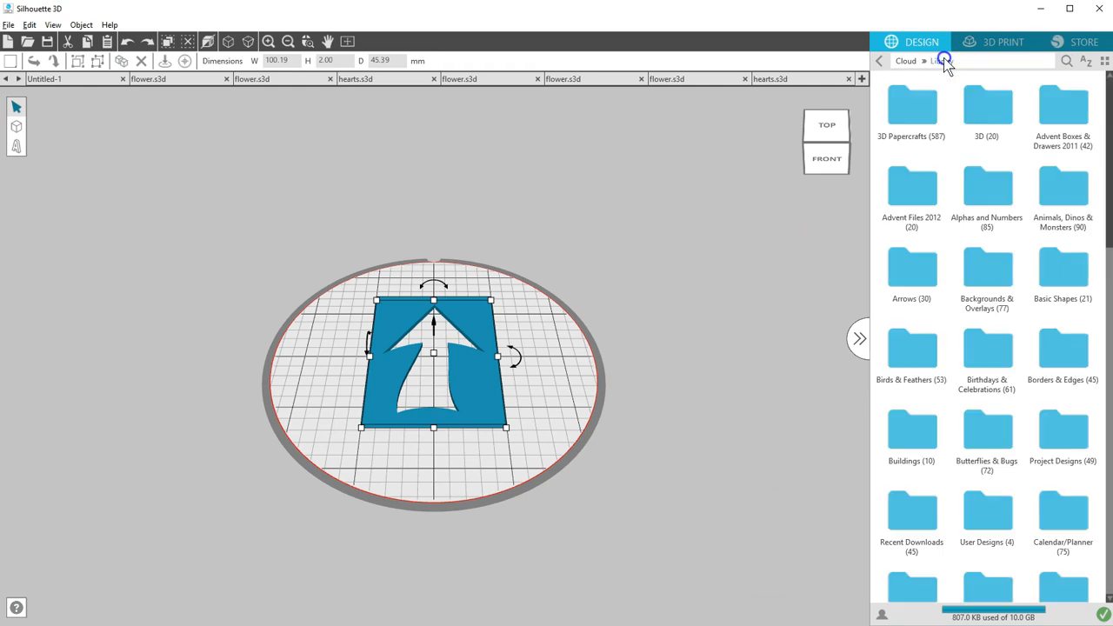
scroll(1026, 244, "down", 6)
left_click(1023, 249)
scroll(1025, 247, "down", 20)
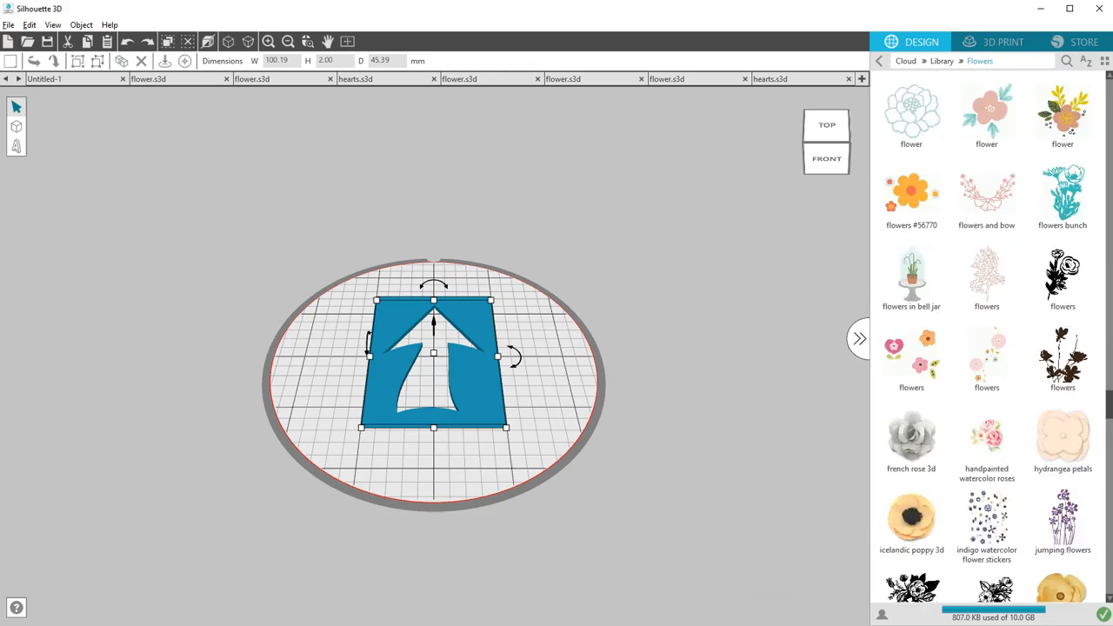
scroll(987, 347, "up", 5)
left_click(922, 361)
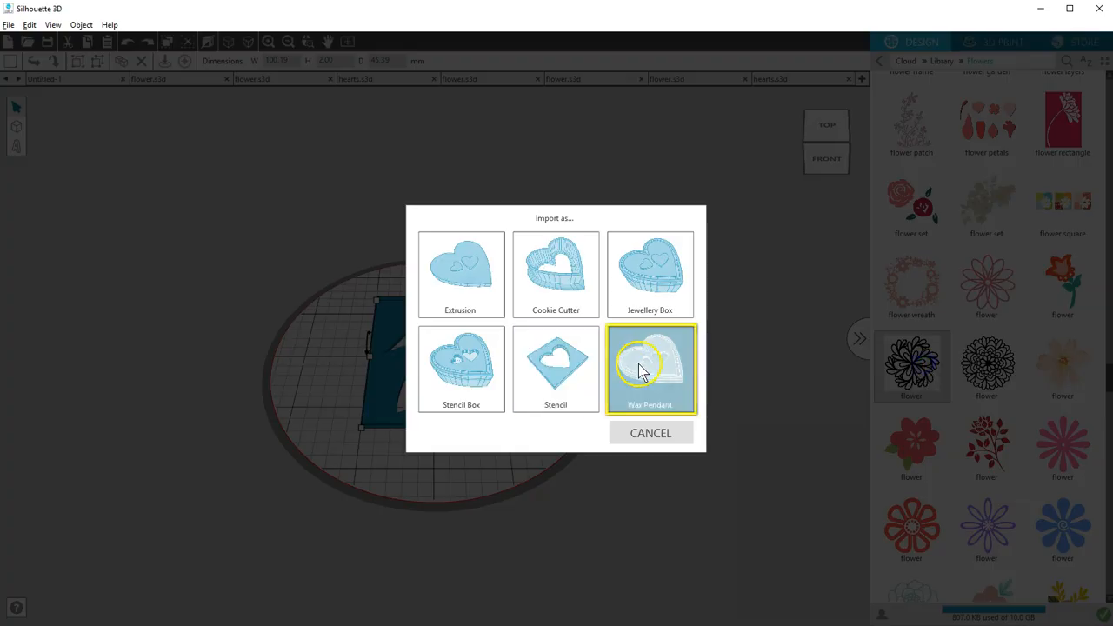
left_click(677, 349)
left_click_drag(676, 349, 666, 326)
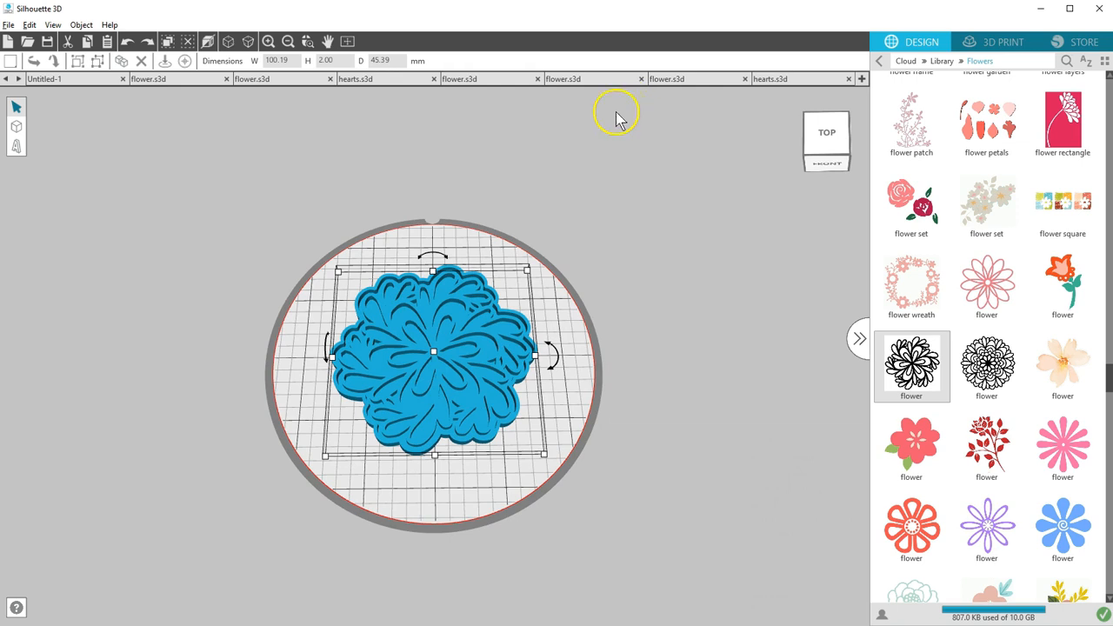
- Review the options for saving the wax pendant, start its 3D print slicing preview, and return to the design view
left_click(8, 24)
mouse_move(52, 129)
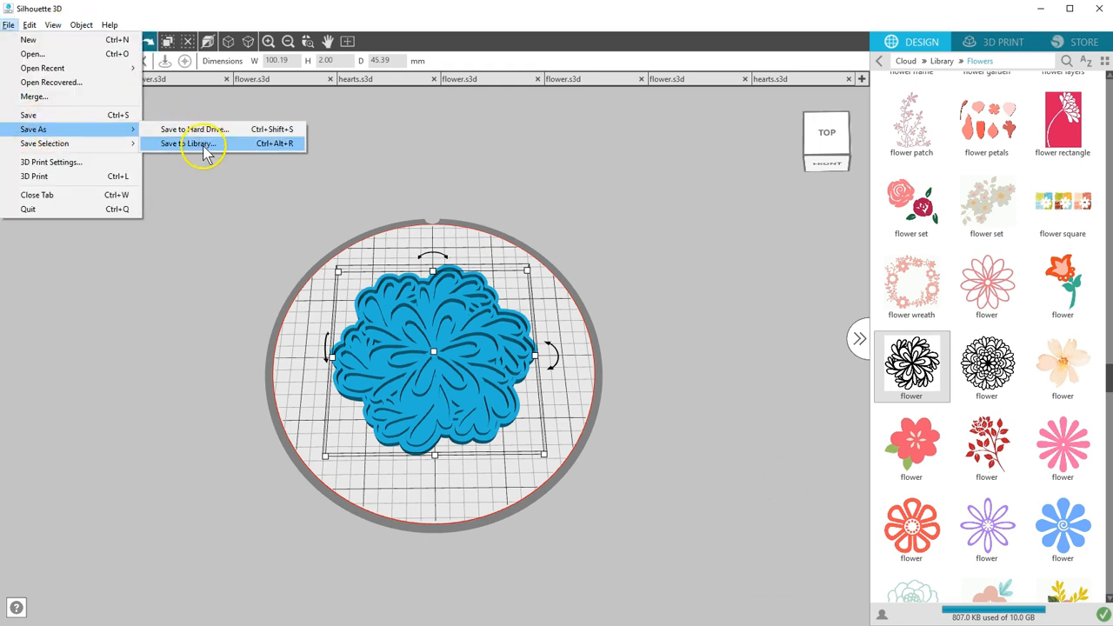
left_click(1002, 41)
left_click(1002, 41)
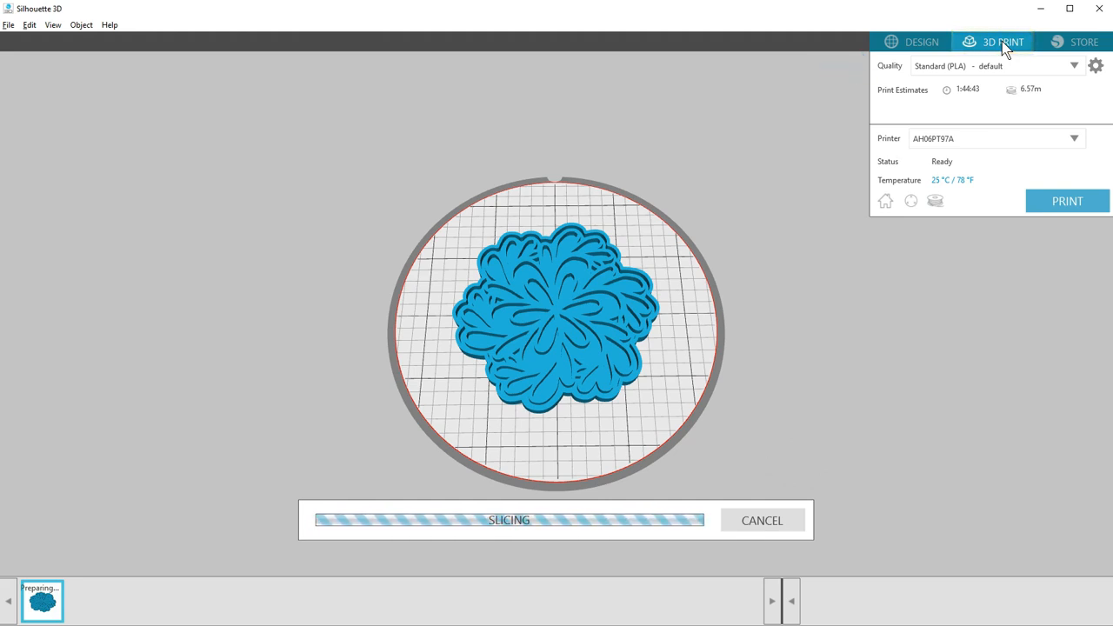
left_click(920, 44)
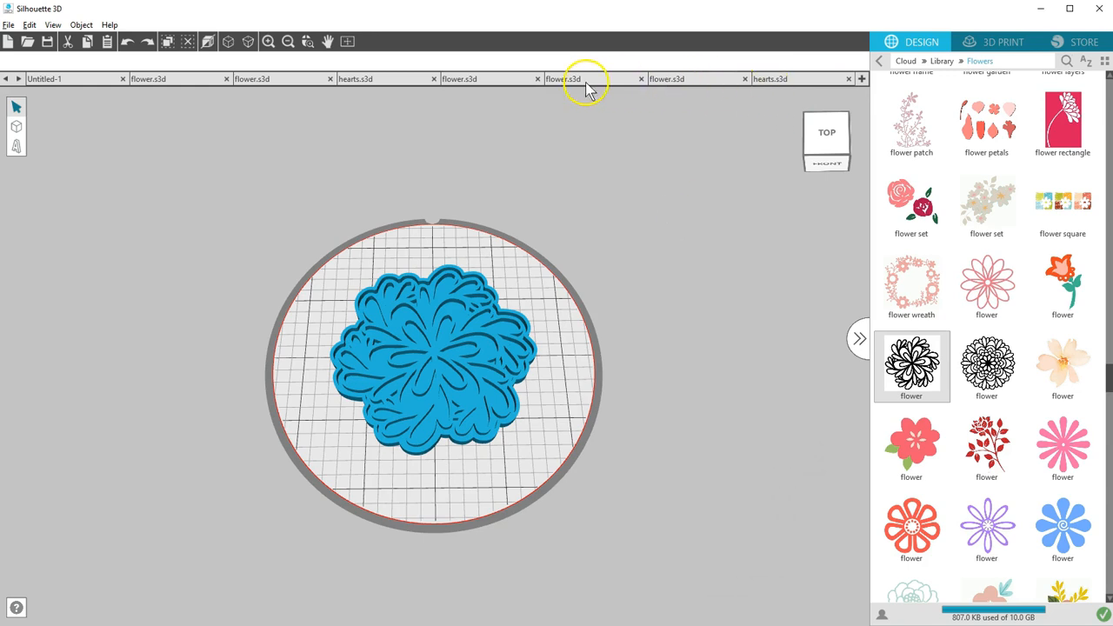
- Review the finished flower jewellery box and the enlarged heart cookie cutter in their own documents
left_click(489, 80)
right_click_drag(623, 264, 630, 241)
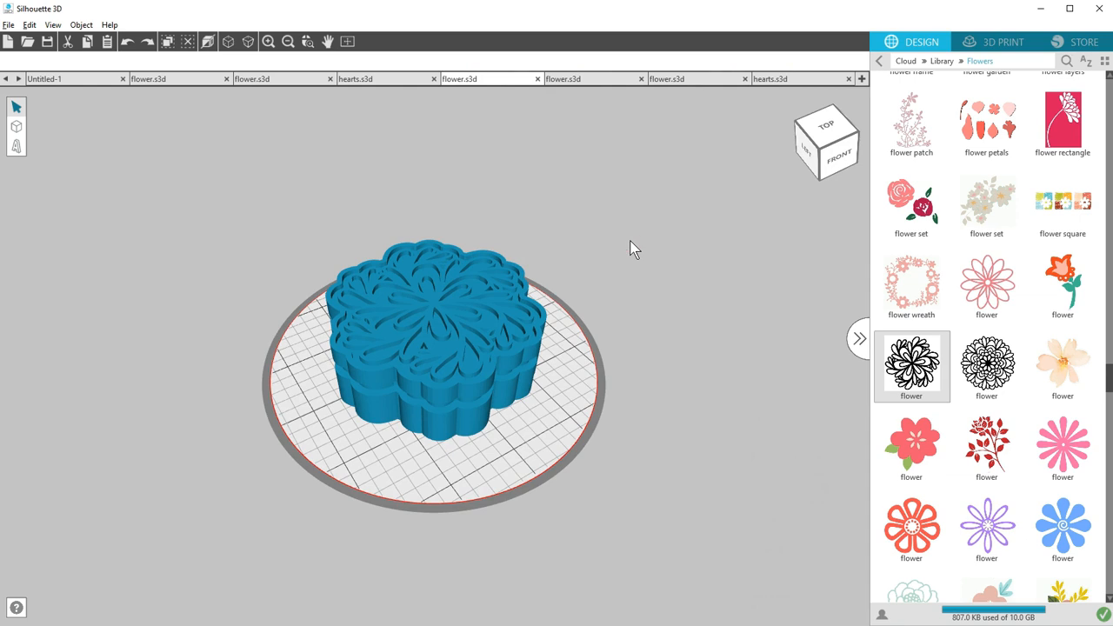
left_click(388, 79)
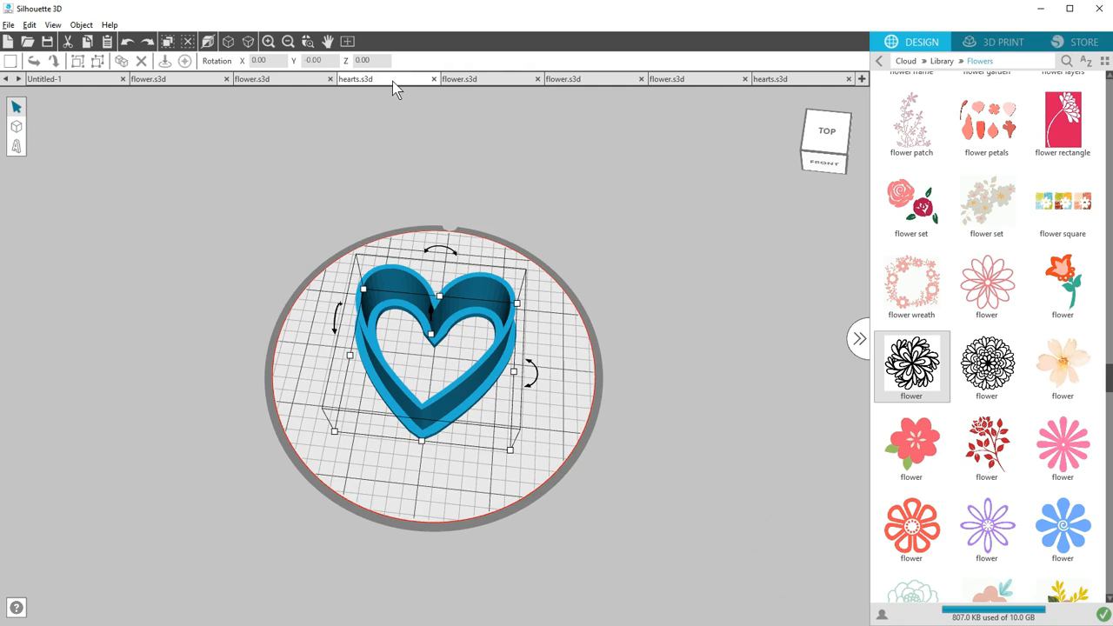